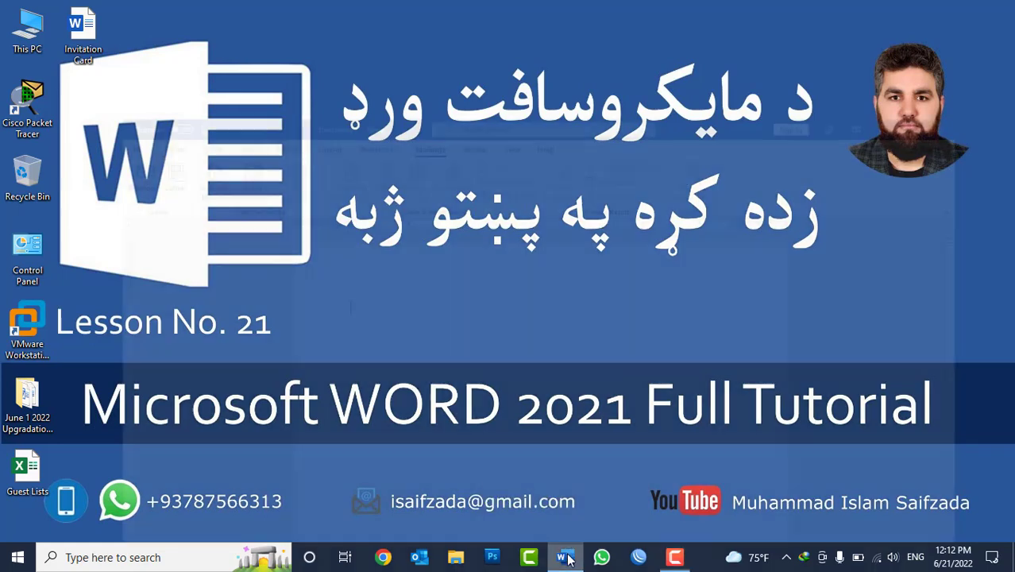
Step: Restore the blank Word document window from the taskbar
left_click(567, 556)
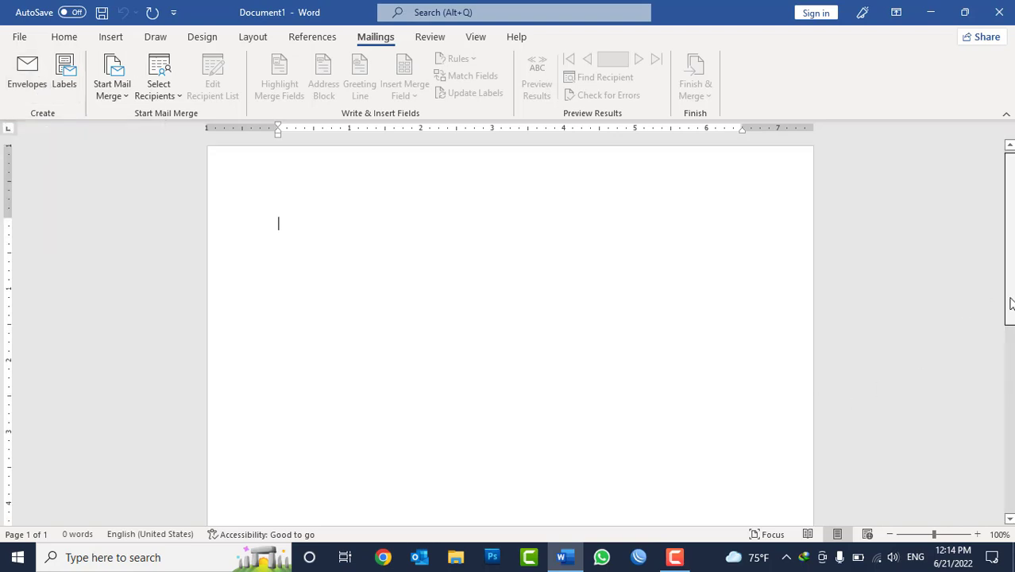
Step: Open the Envelopes and Labels dialog from the Mailings tab's Envelopes button
left_click_drag(1010, 288, 1011, 391)
left_click_drag(1008, 288, 992, 249)
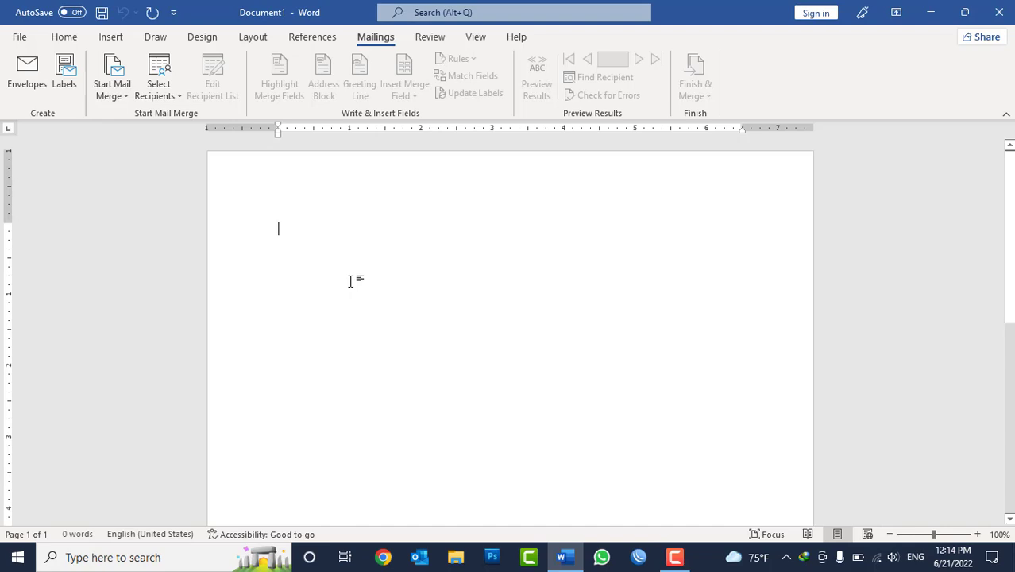
left_click(35, 87)
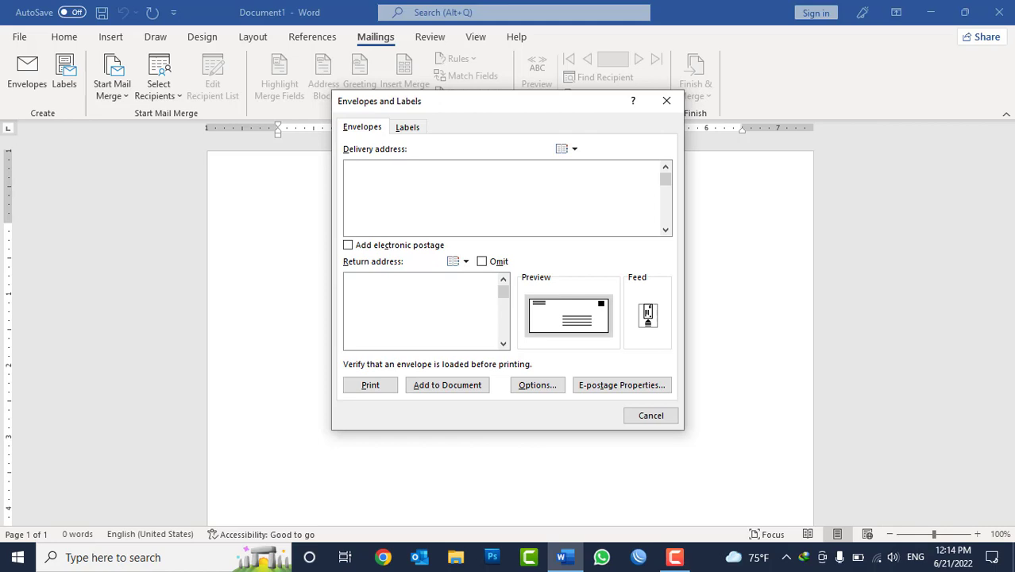
Step: Enter the recipient's name, region and postal code as the first delivery address lines
type("tab")
key("Return")
type("Ne")
key("BackSpace")
key("BackSpace")
type("Clifor")
key("BackSpace")
key("BackSpace")
key("BackSpace")
key("BackSpace")
key("BackSpace")
key("BackSpace")
type("Ne")
type("w Jers")
type("ay")
type(", USA")
key("Return")
type("P")
type("o")
key("BackSpace")
key("BackSpace")
type("100")
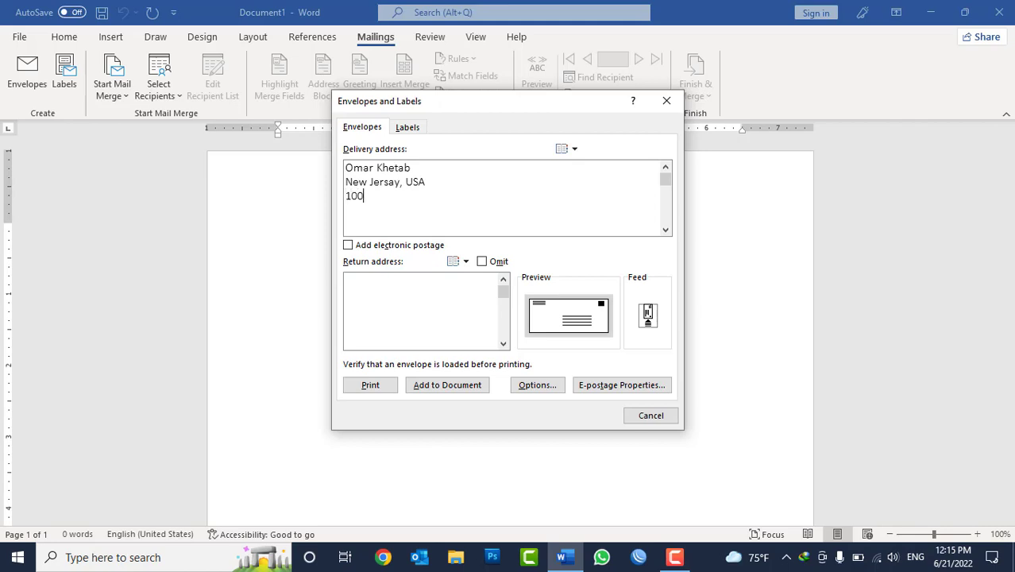
type("6")
Step: Add the recipient's street and house line and phone number to the delivery address
key("Return")
key("Return")
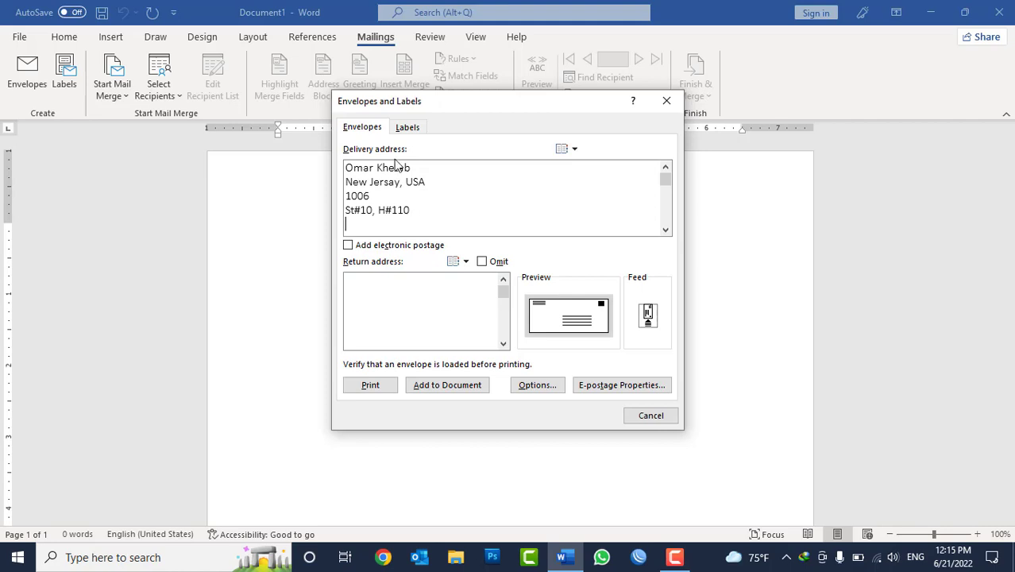
type("Phone")
type(" no: ")
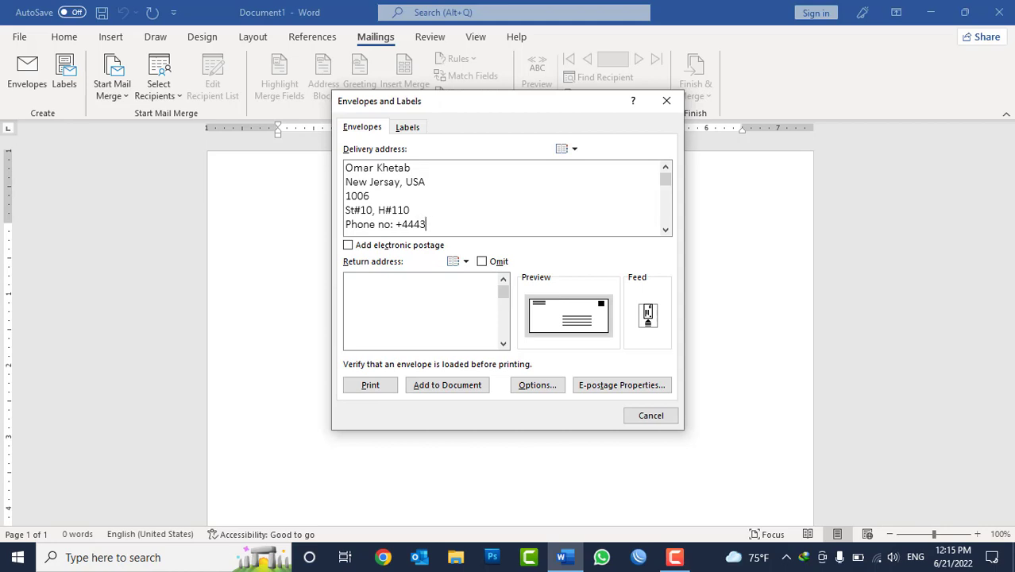
Step: Delete the recipient's name line from the delivery address
left_click_drag(416, 168, 347, 169)
key("Delete")
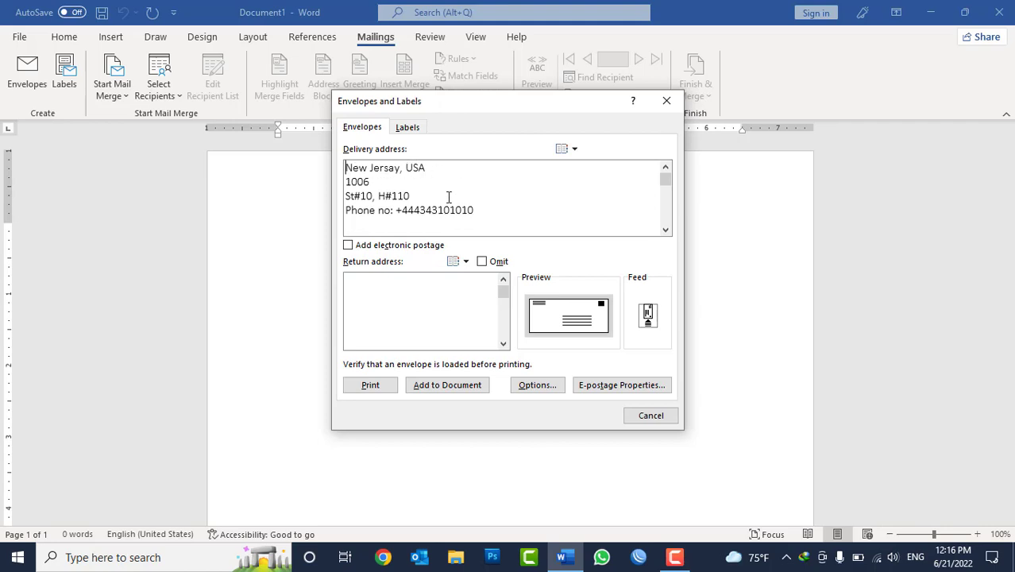
left_click(391, 290)
Step: Type the sender's city, country, district and postal code into the return address
type("Afgh")
key("BackSpace")
key("BackSpace")
key("BackSpace")
key("BackSpace")
type("Kabul, Afg")
type("hanistan")
type("100")
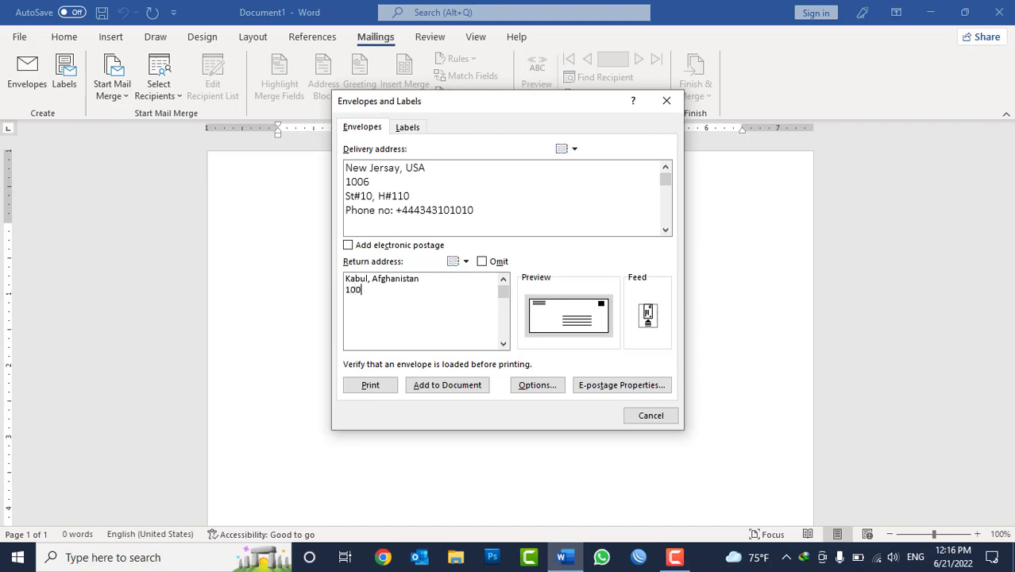
type("5")
key("BackSpace")
type("4")
key("Return")
type("St")
key("BackSpace")
key("BackSpace")
type("Distric")
key("BackSpace")
key("BackSpace")
key("BackSpace")
key("BackSpace")
key("BackSpace")
key("BackSpace")
key("BackSpace")
key("BackSpace")
key("BackSpace")
key("BackSpace")
key("BackSpace")
type("District")
type("#3,")
type(" 1004")
Step: Add the sender's road and house line and phone number to the return address
key("Return")
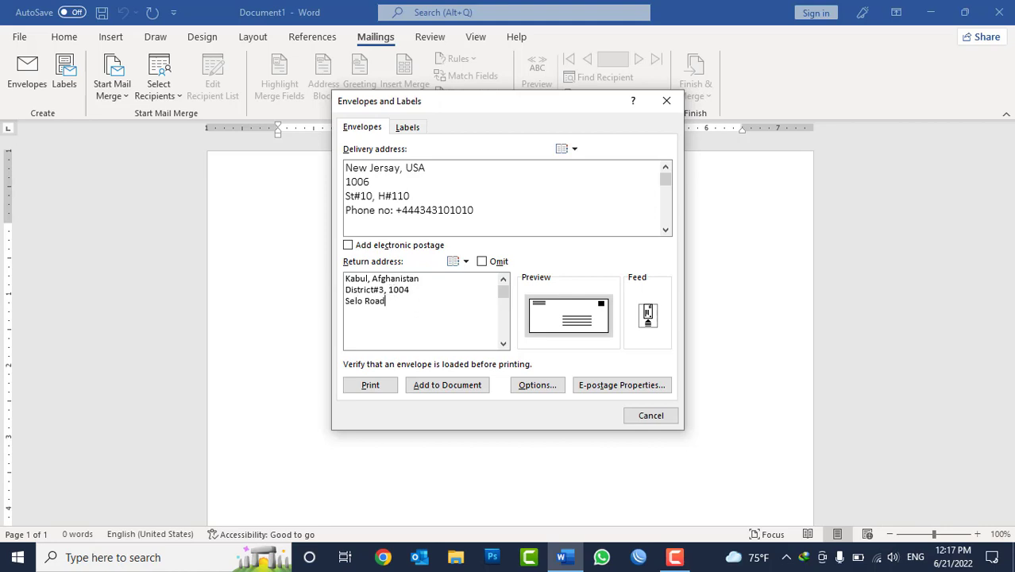
key("Return")
type("pH")
key("BackSpace")
key("BackSpace")
type("Phone")
type(":")
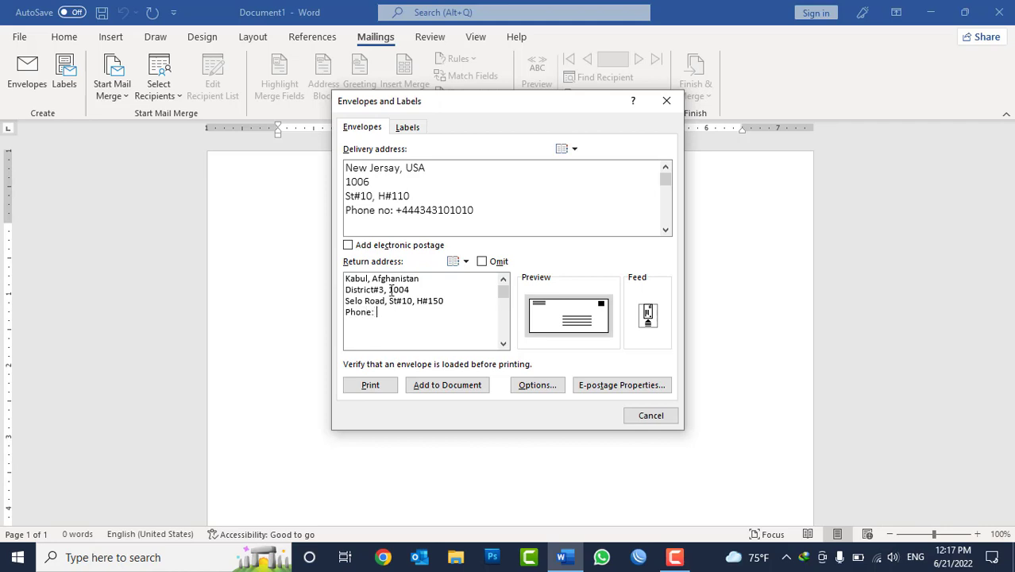
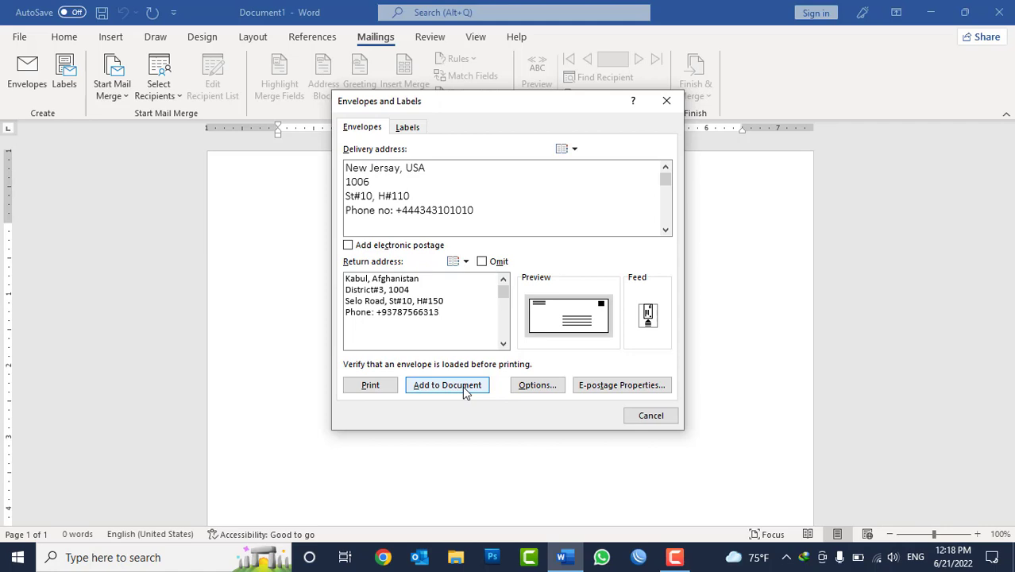
Step: Add the envelope to Document1 without saving the return address as default, then reopen Envelopes and Labels
left_click(464, 389)
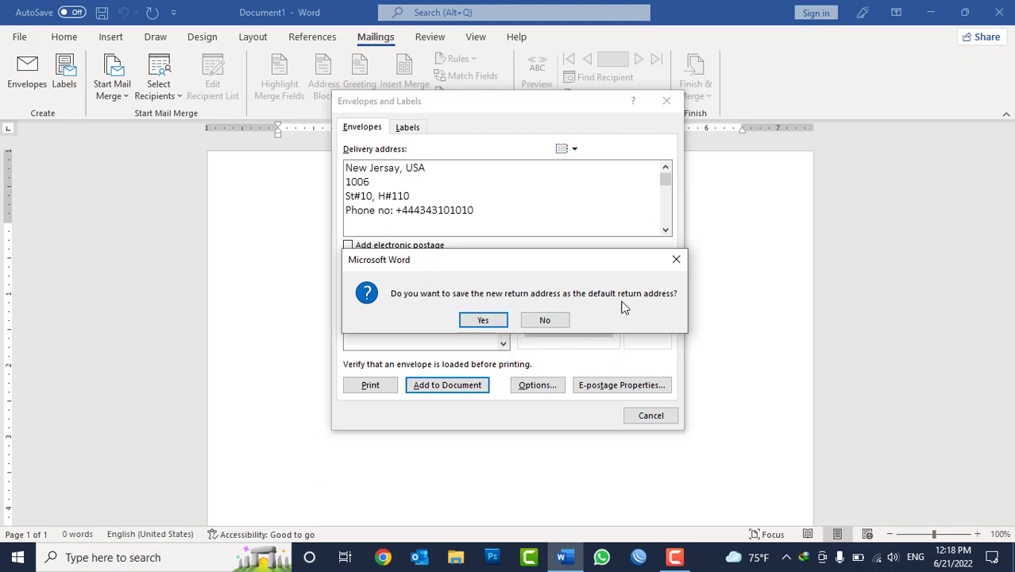
left_click_drag(589, 262, 742, 135)
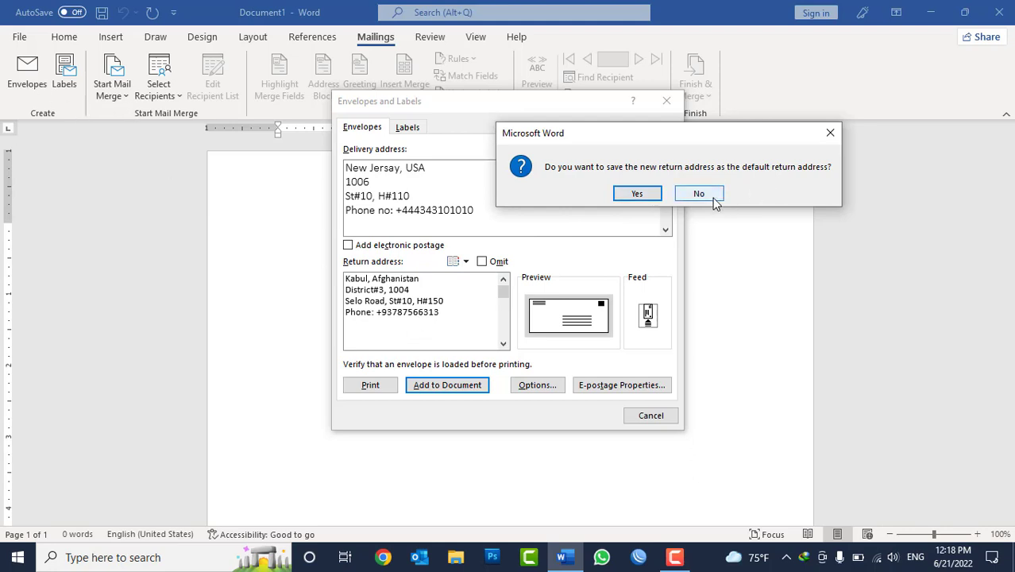
left_click(626, 192)
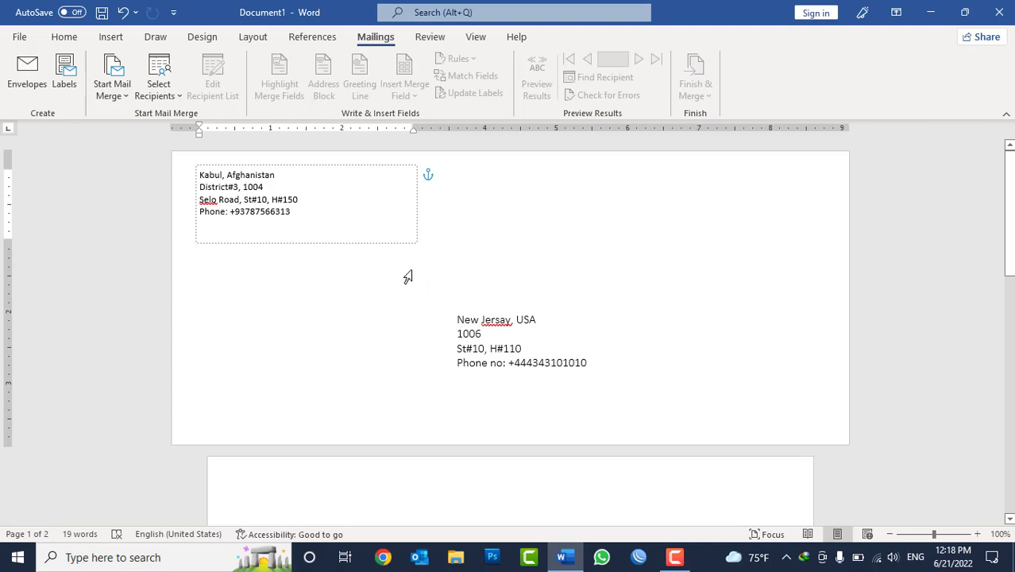
left_click(436, 273)
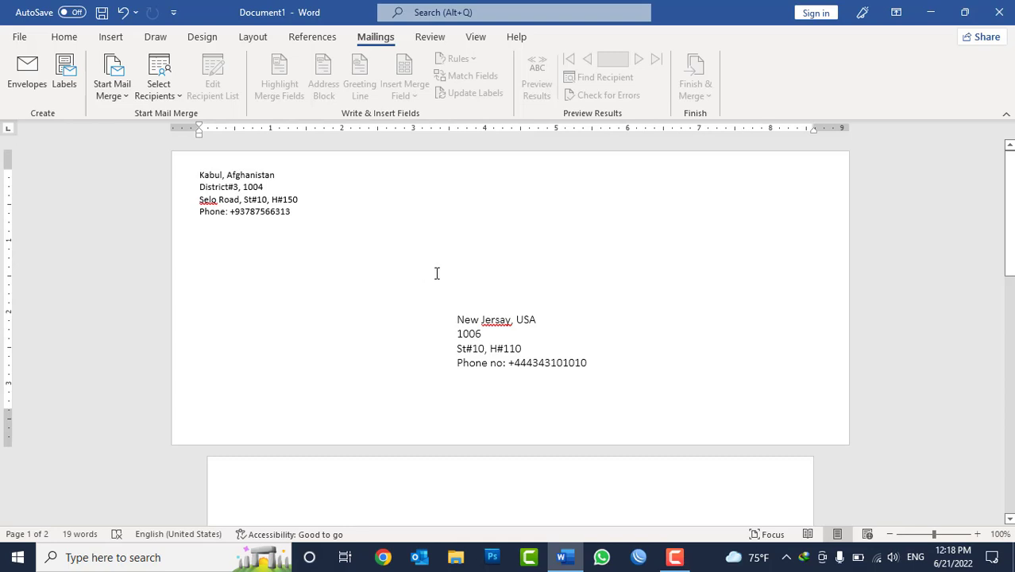
left_click(60, 89)
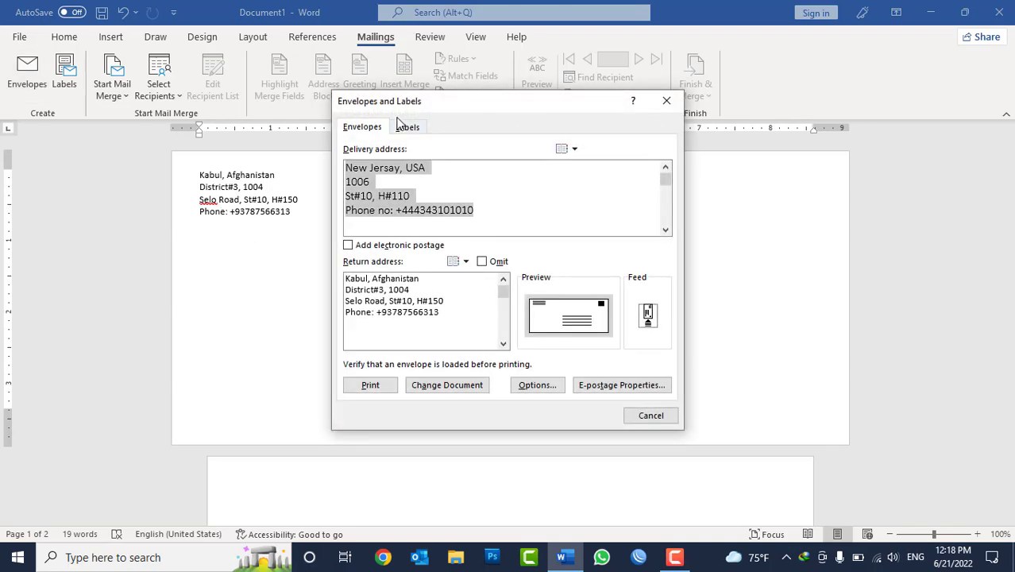
left_click_drag(382, 115, 665, 117)
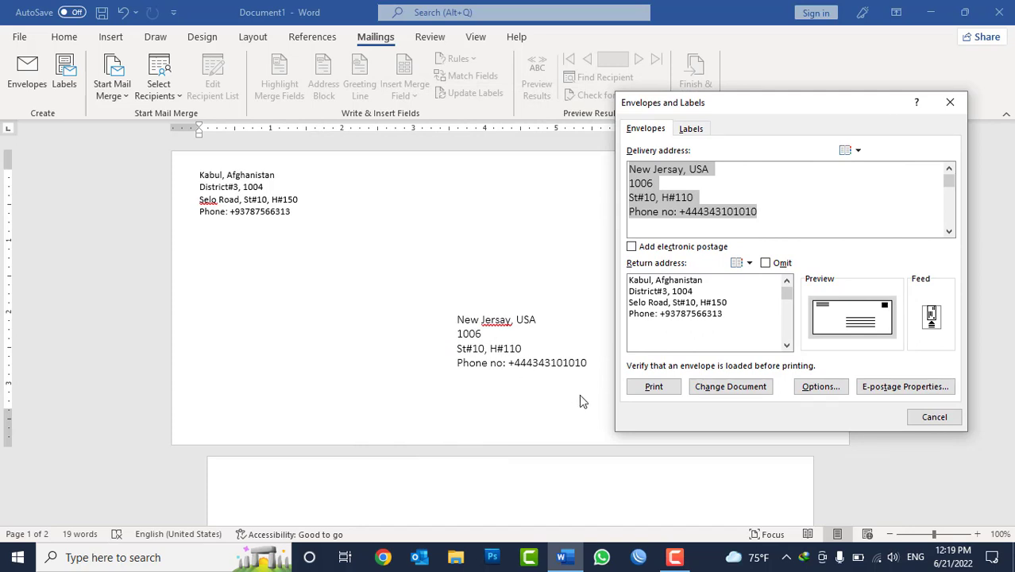
left_click(820, 389)
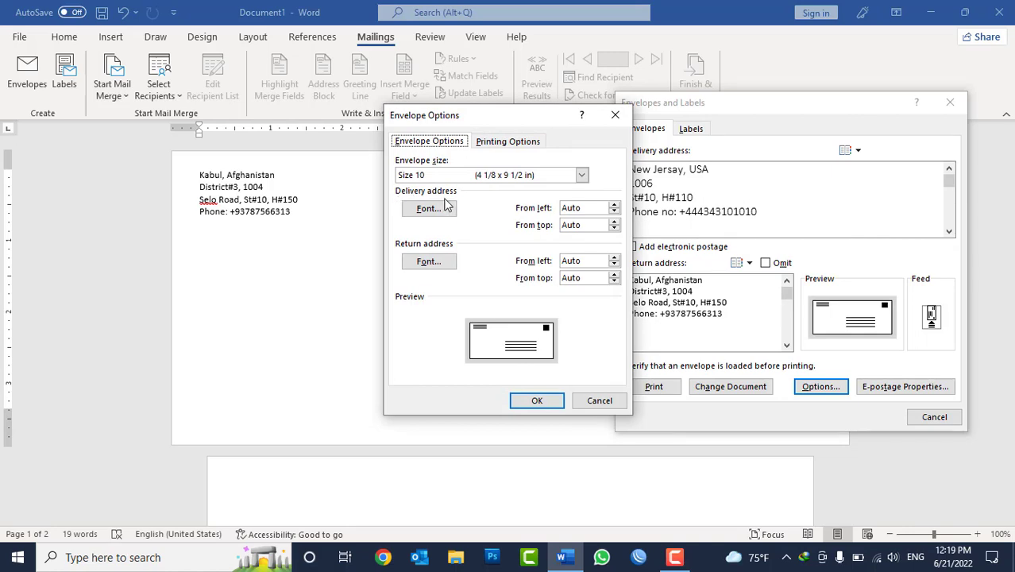
left_click(442, 212)
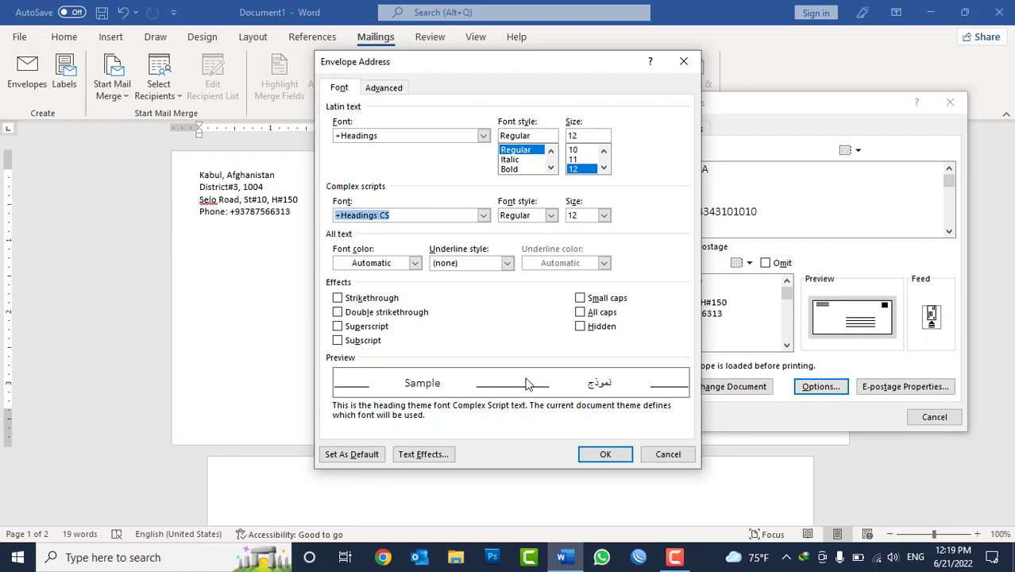
left_click(676, 459)
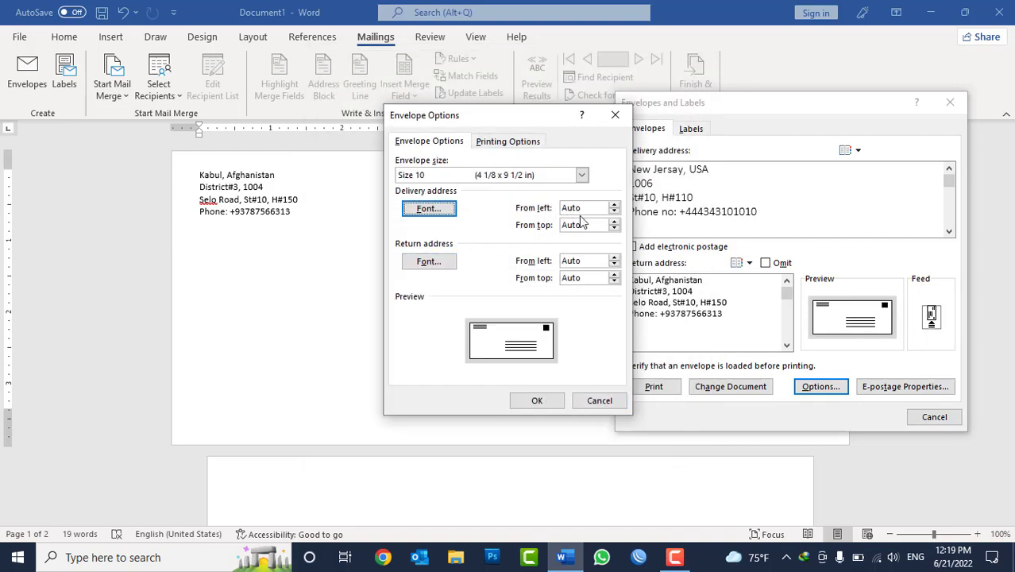
left_click(602, 408)
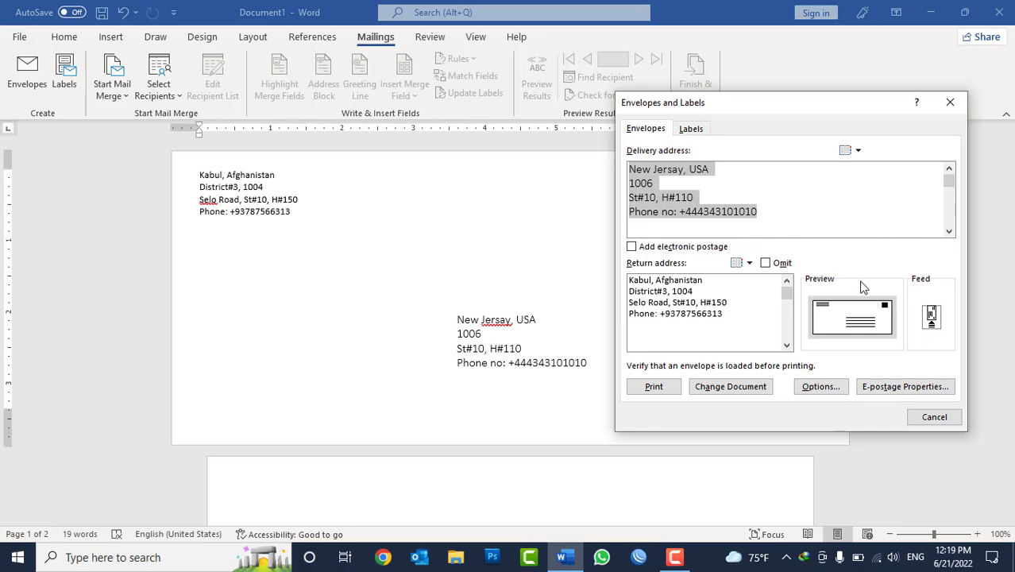
Step: Close the Envelopes and Labels dialog after briefly checking its Labels tab
left_click(934, 417)
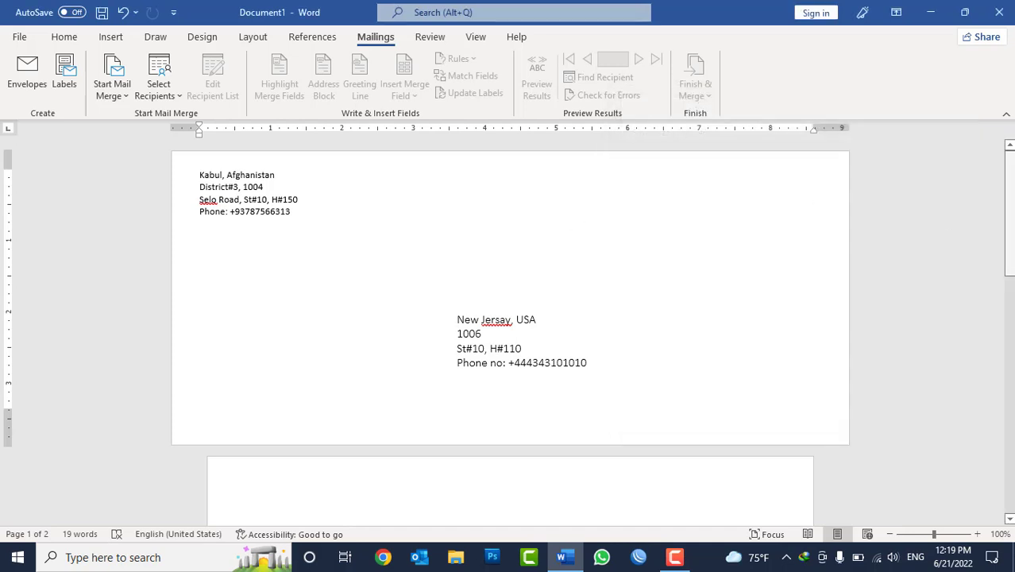
left_click_drag(1010, 259, 1009, 347)
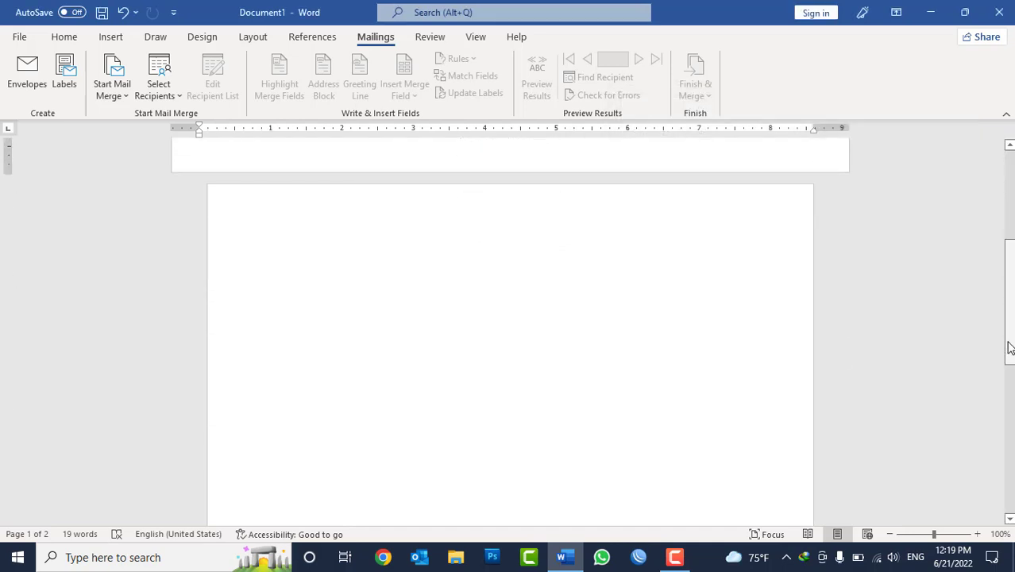
left_click(19, 83)
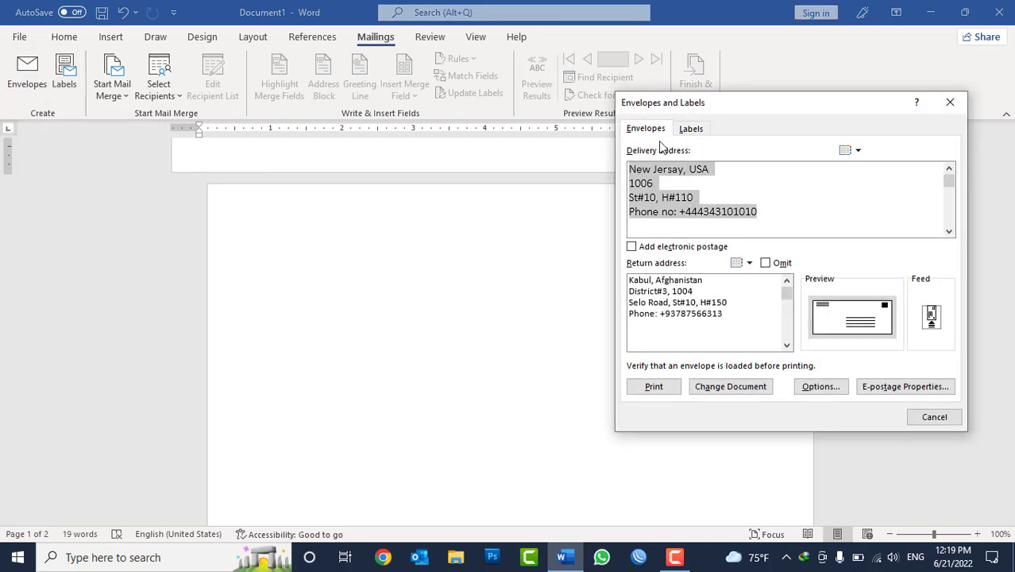
left_click(690, 129)
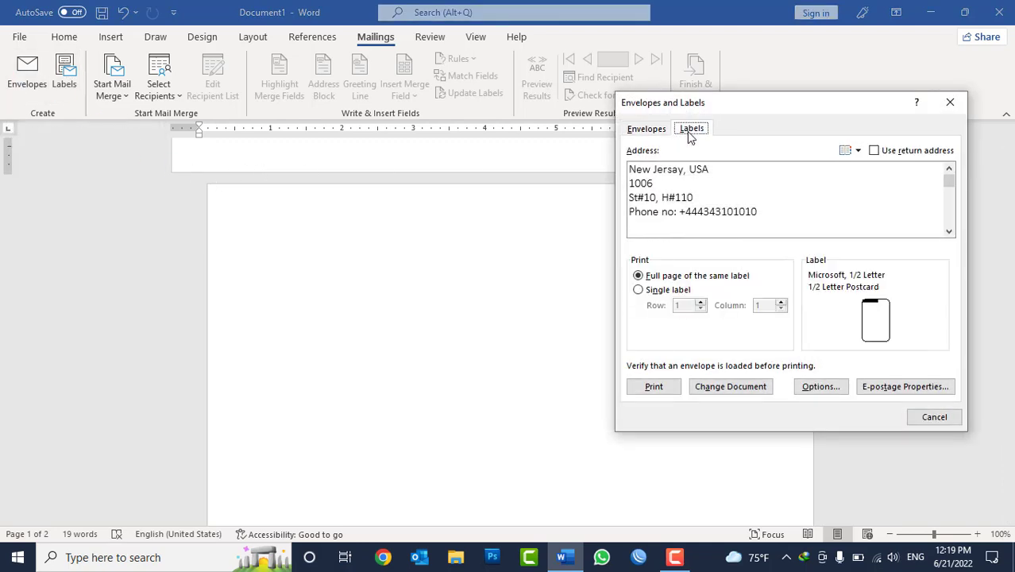
left_click(949, 102)
Step: Close Document1 without saving and start a new blank document
key("ctrl+w")
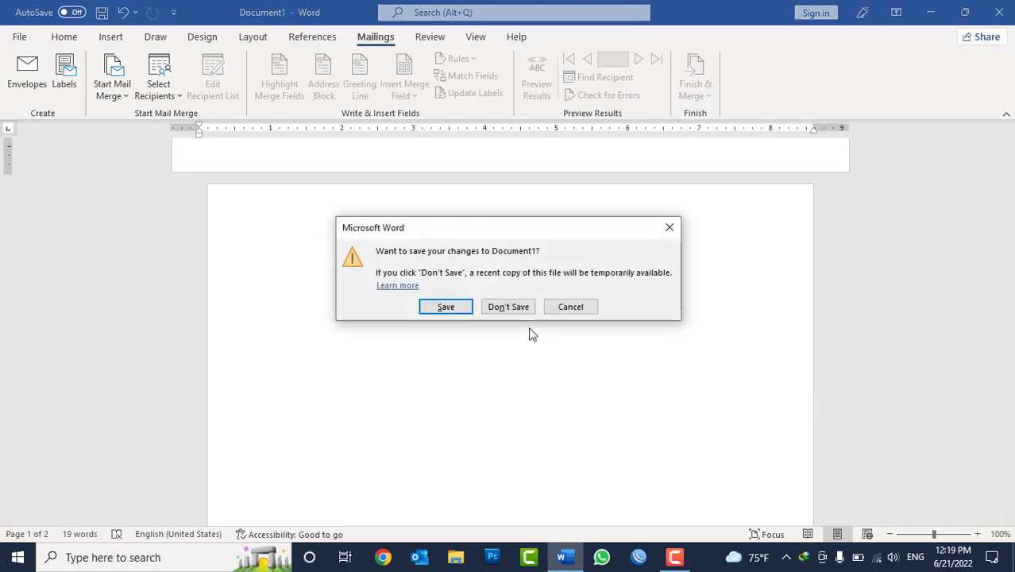
key("Tab")
key("Return")
key("ctrl+n")
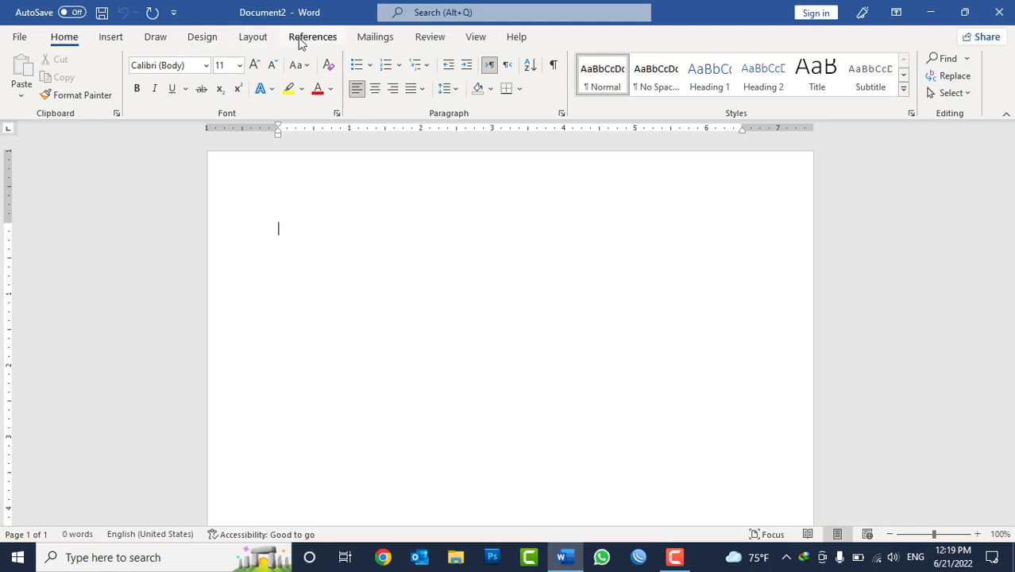
Step: Open the Labels tab and leave Use return address unticked so the label address stays empty
left_click(370, 40)
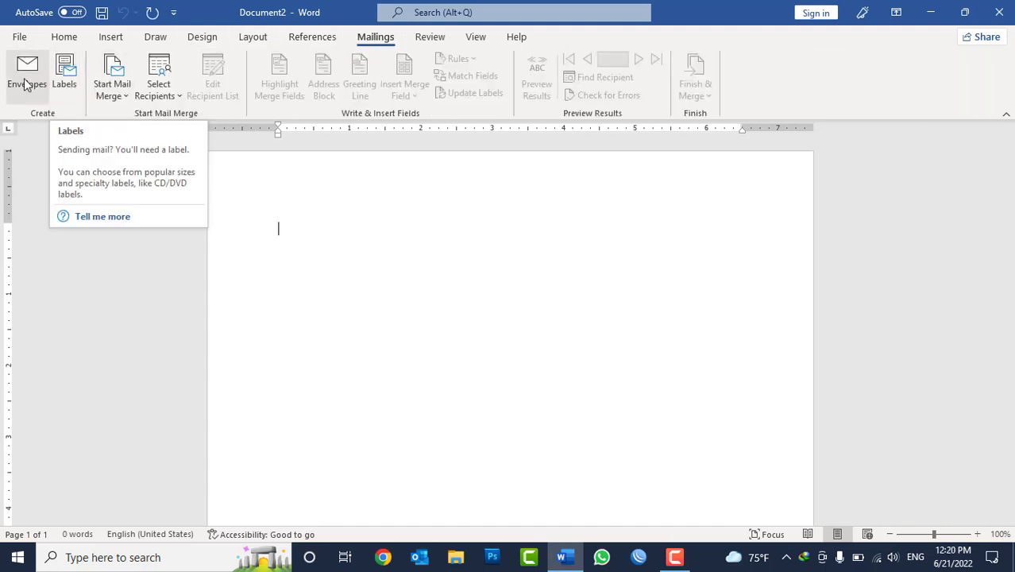
left_click(64, 73)
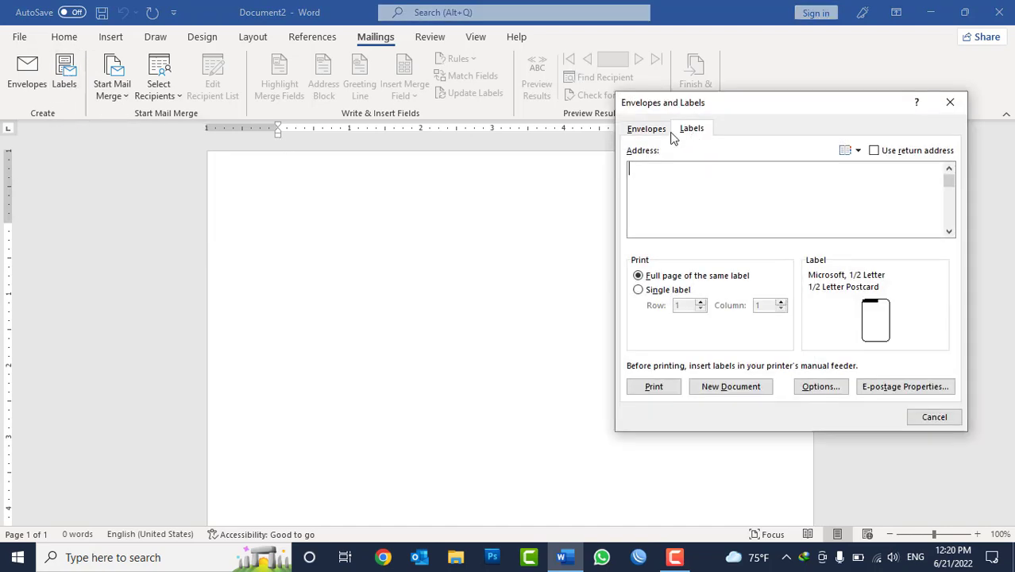
left_click(658, 131)
left_click(689, 133)
left_click(661, 178)
left_click(646, 129)
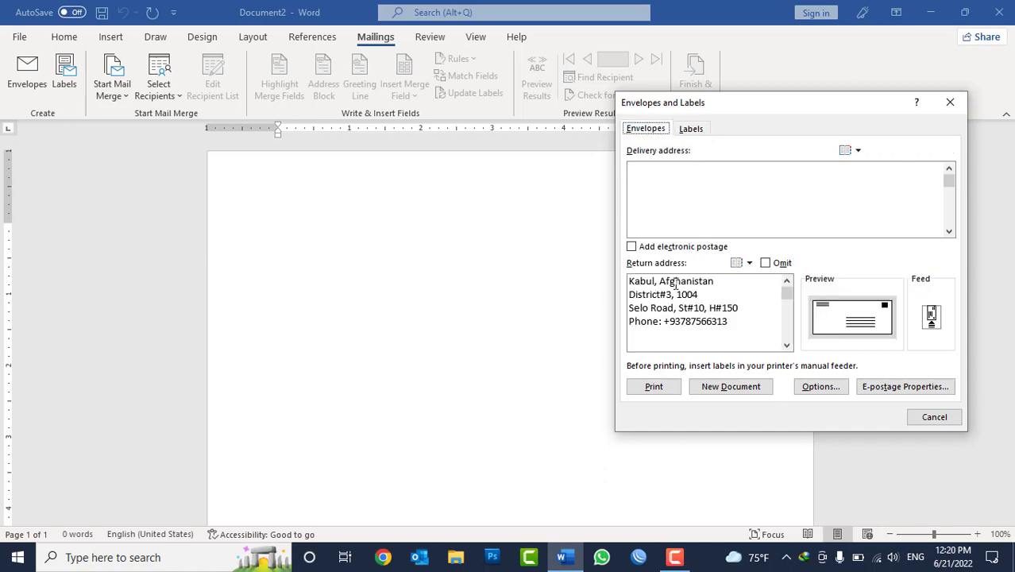
left_click(695, 327)
double_click(696, 321)
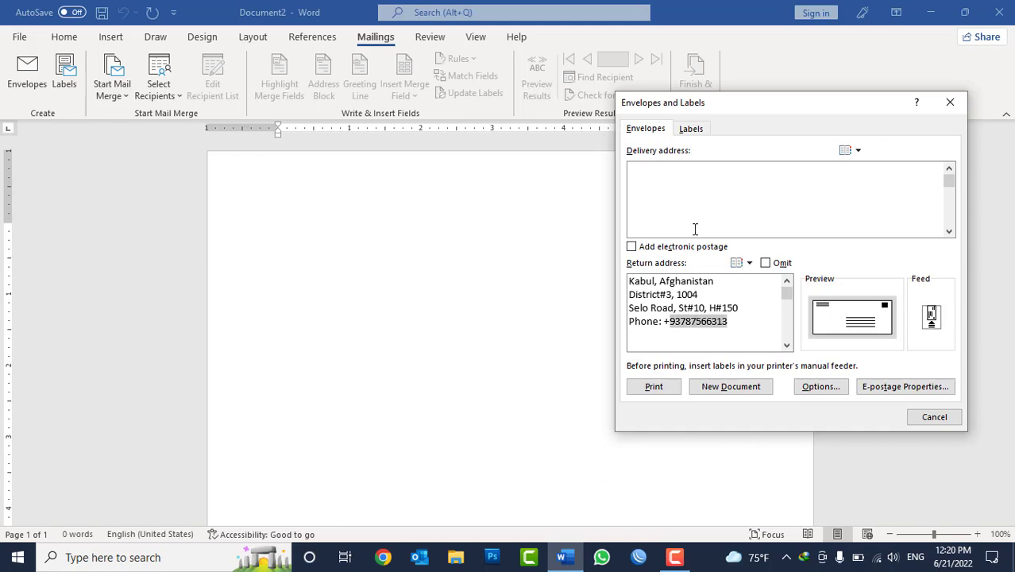
left_click(694, 129)
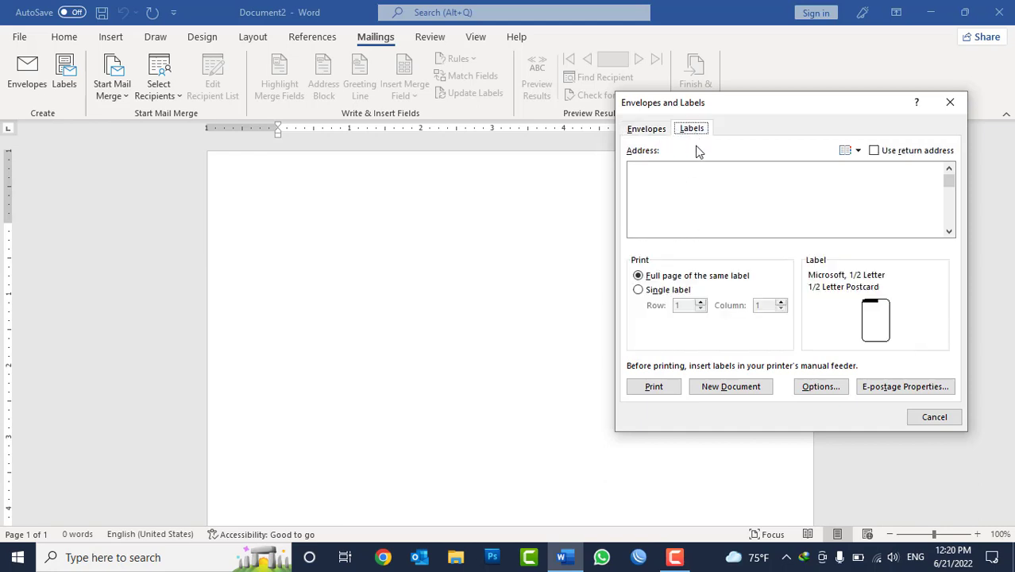
left_click(930, 153)
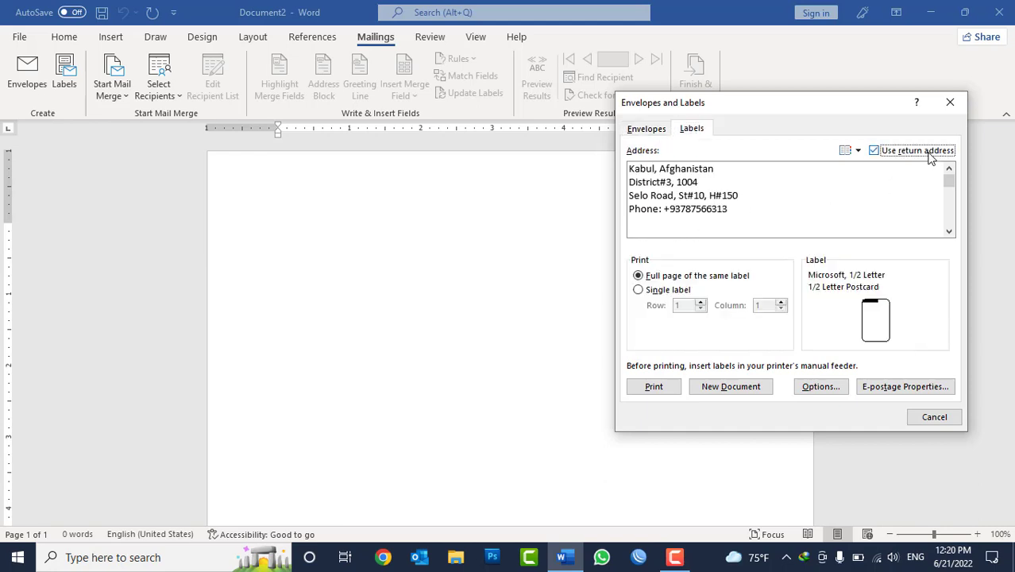
left_click(931, 155)
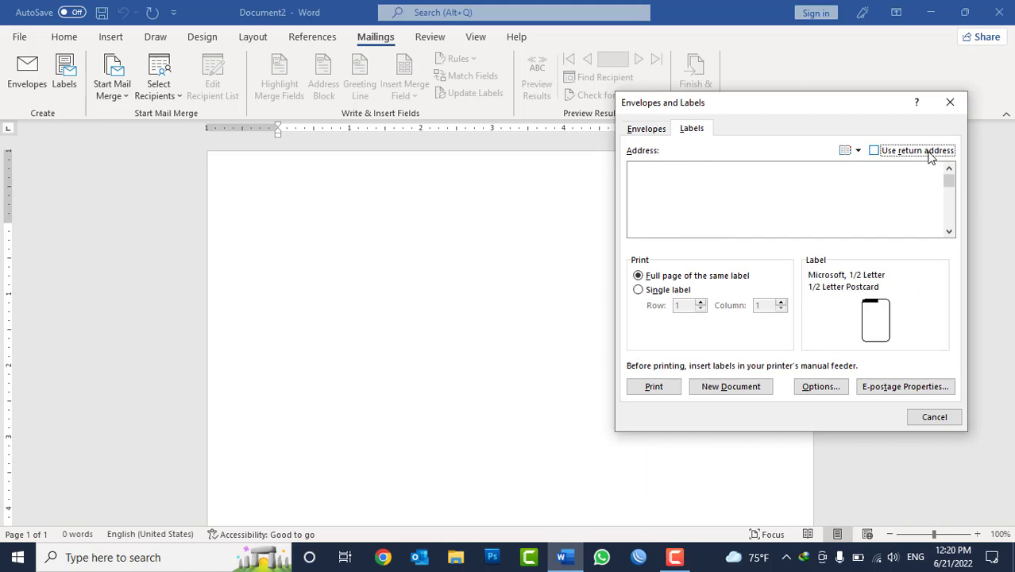
Step: Type the computer shop's name and the RAM:, Processor:, HDD and Price: lines into the label
left_click(781, 201)
type("S")
type("aifzada C")
type("omputer S")
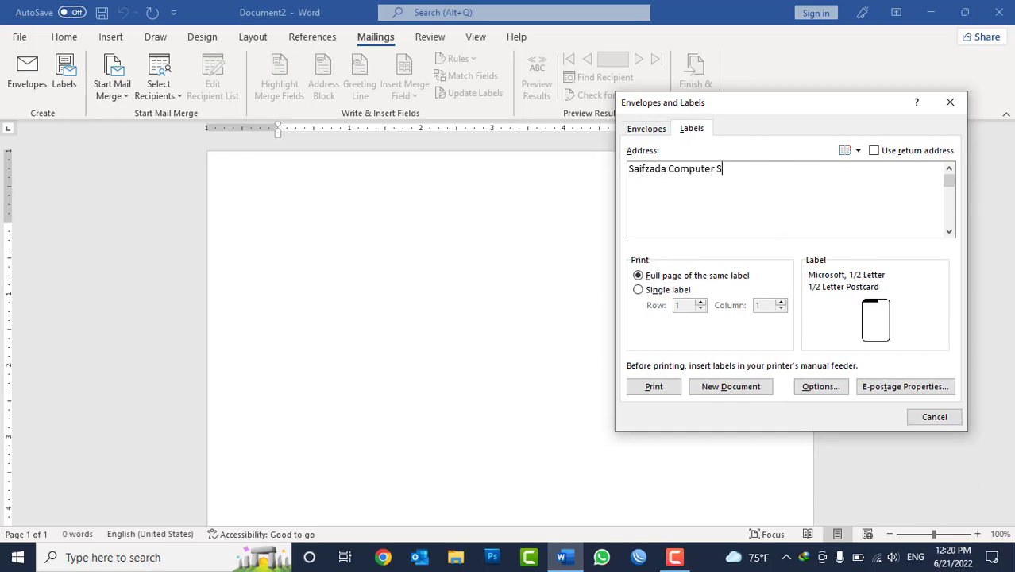
type("ales")
key("Return")
type("RAM")
type(":")
key("Return")
type("Proces")
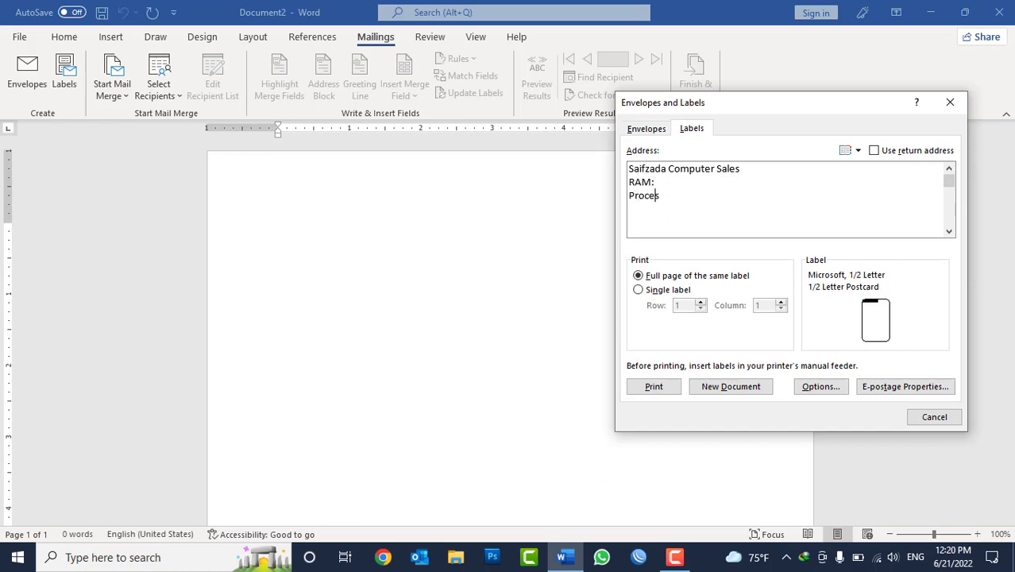
type("sor:")
key("Return")
type("HDD")
key("Return")
type("Pric")
type("e:")
Step: Add the shop's phone number line below Price: in the label text
key("Return")
type("Con")
key("BackSpace")
key("BackSpace")
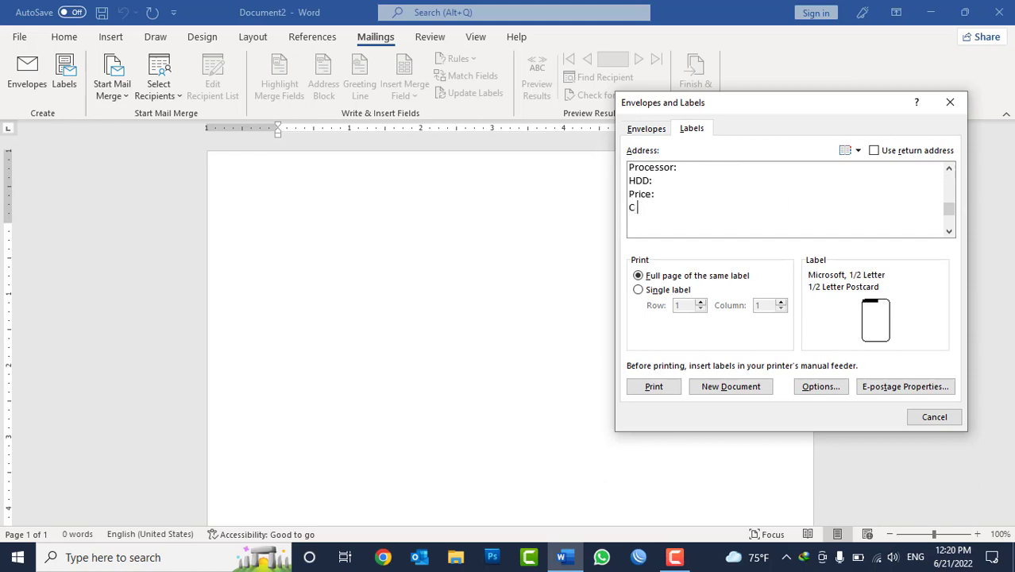
key("BackSpace")
type("Phone:")
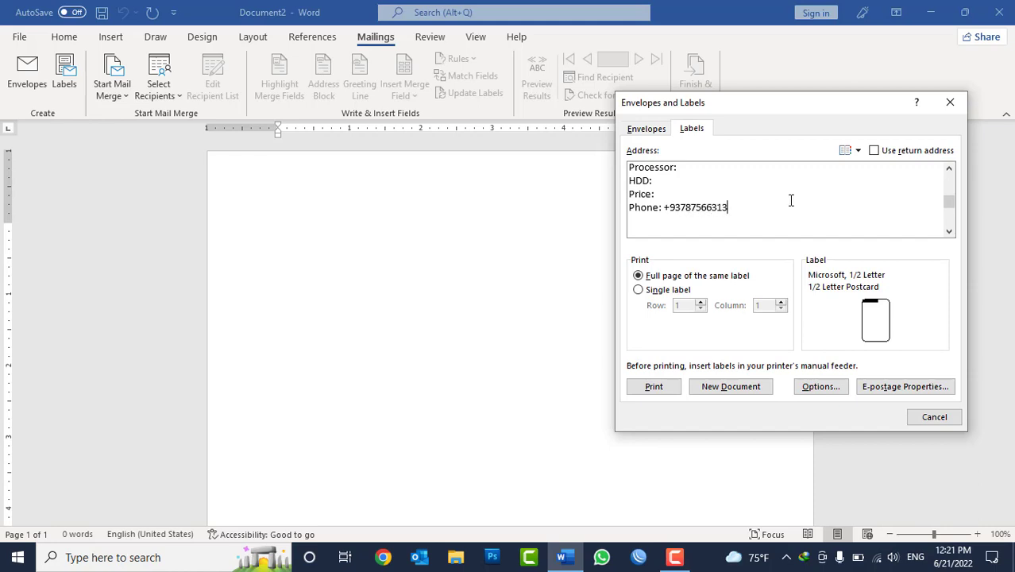
left_click_drag(948, 201, 948, 181)
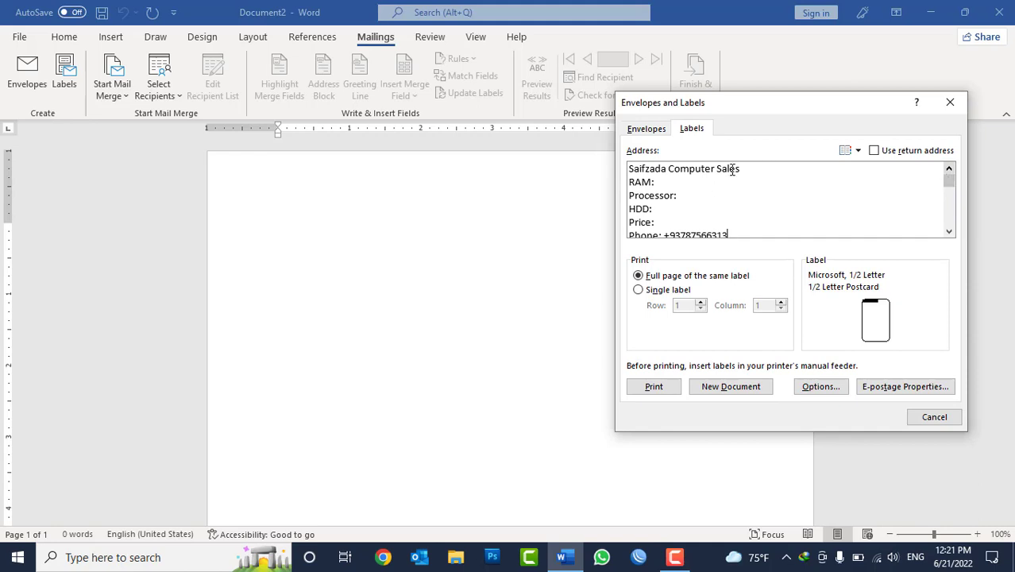
left_click_drag(740, 168, 634, 170)
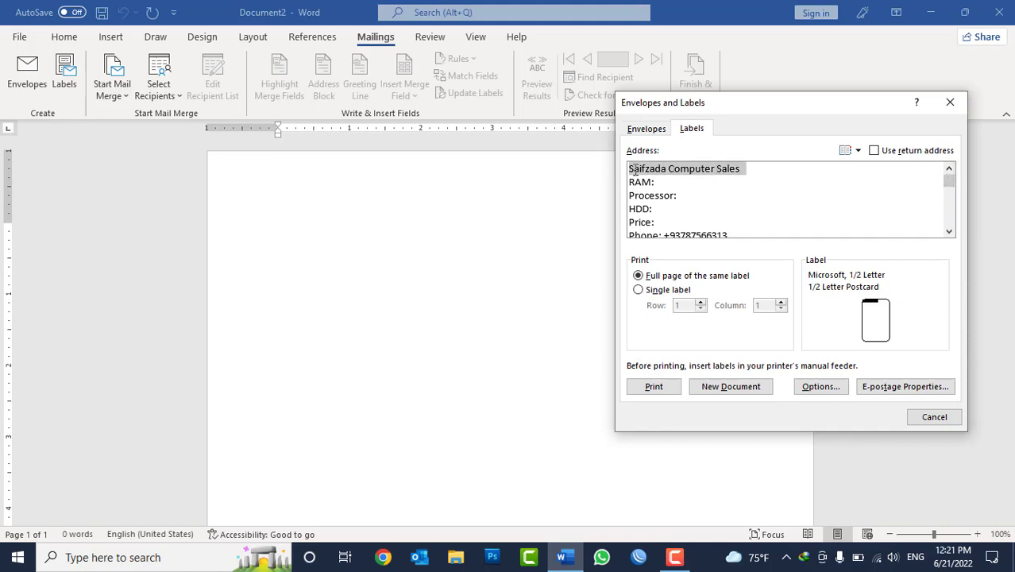
left_click(657, 184)
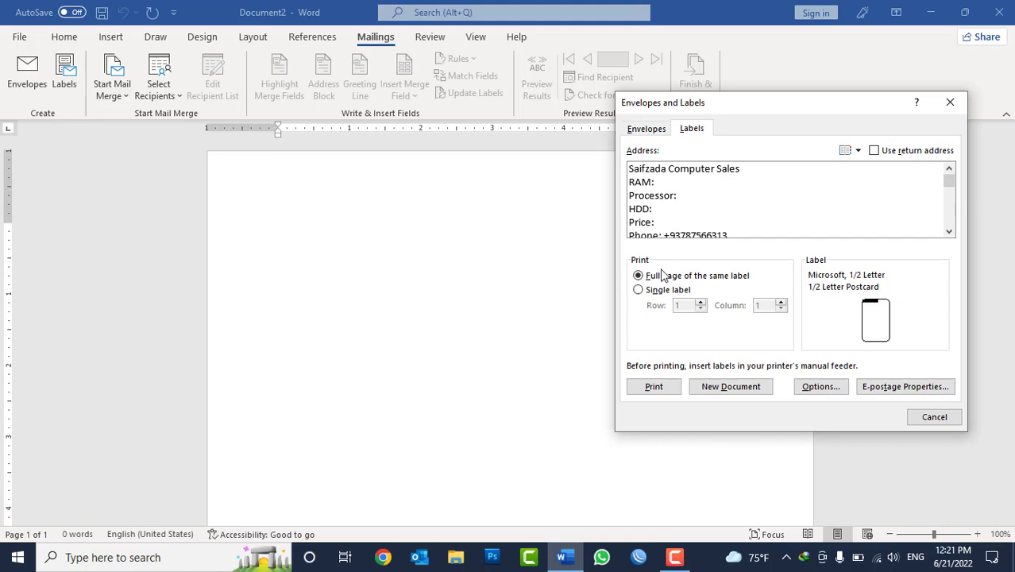
Step: Keep Full page of the same label selected and create the label sheet as a new document
left_click(672, 198)
left_click(658, 291)
left_click(683, 305)
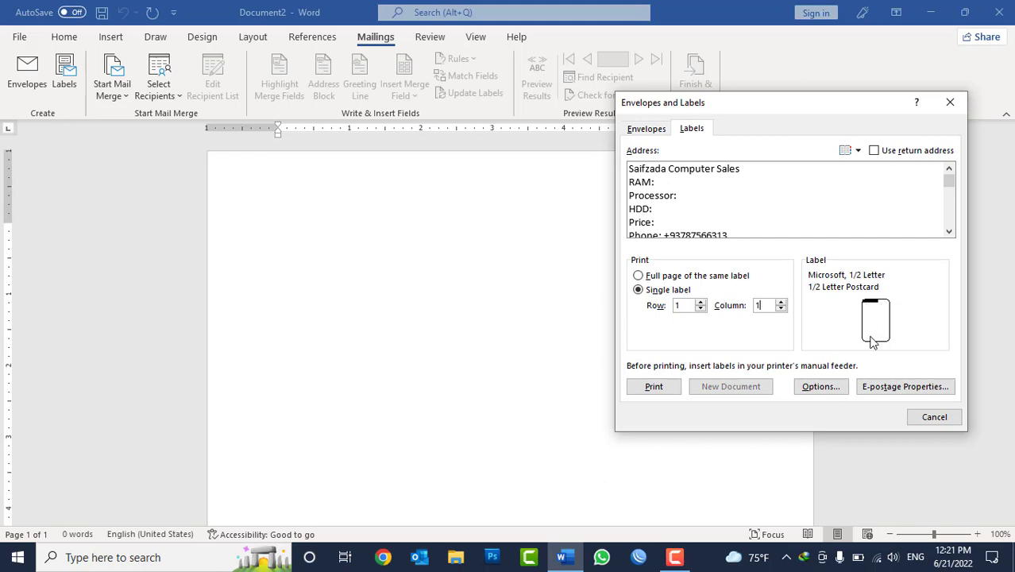
left_click(671, 280)
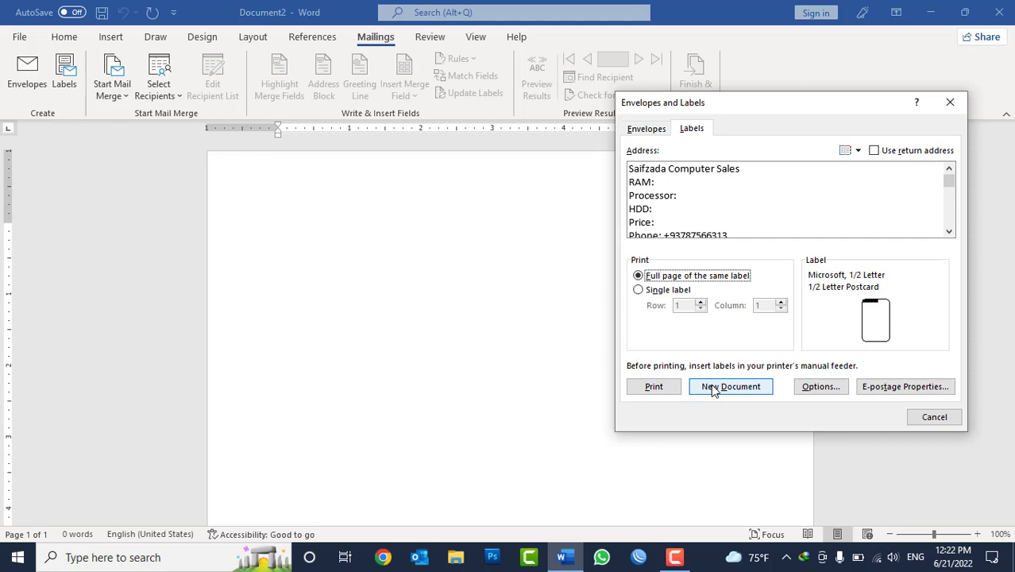
left_click(713, 387)
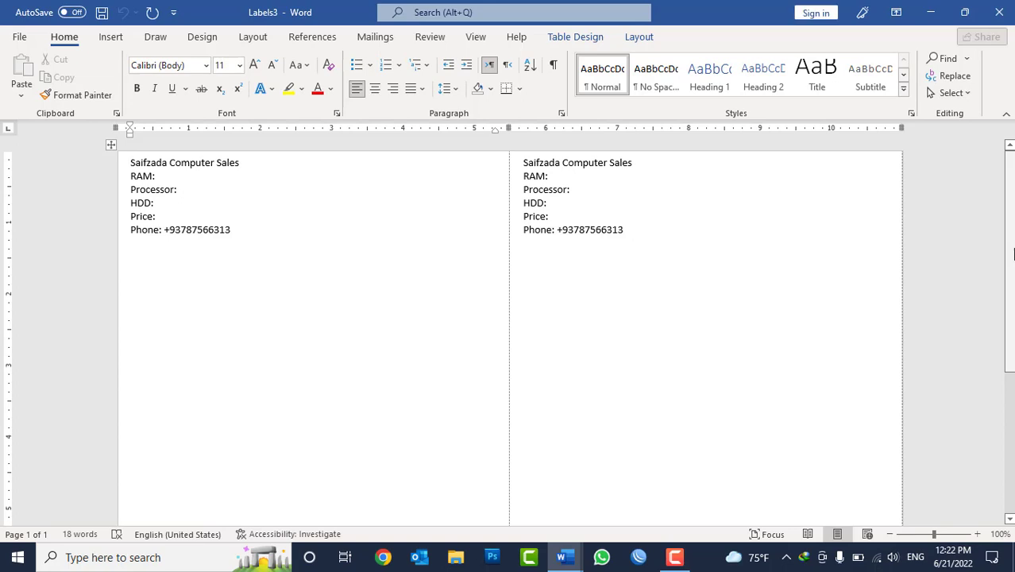
Step: Switch to Document2 and check its envelope and label settings without changing anything
left_click(1011, 381)
left_click_drag(1011, 381, 1011, 238)
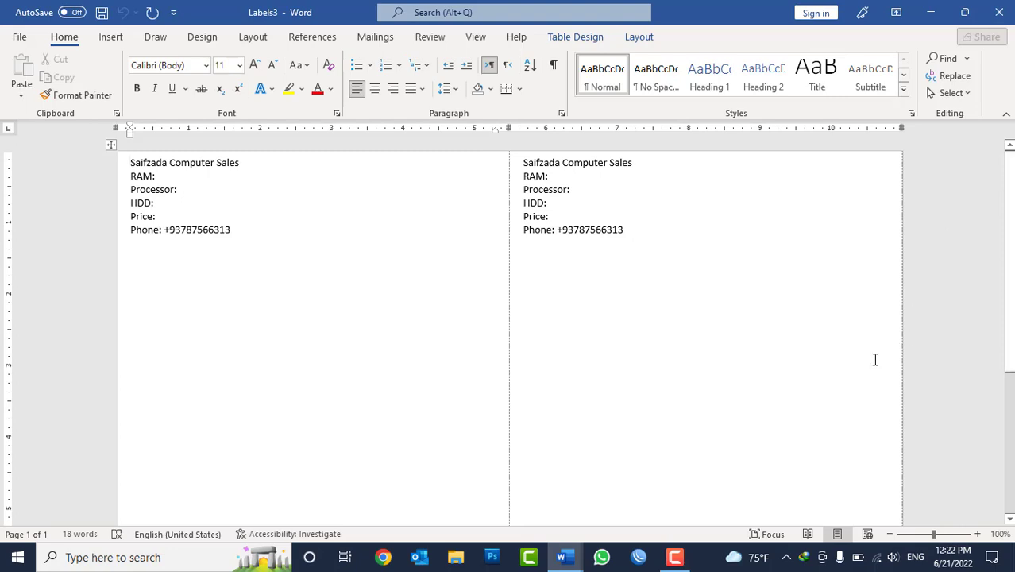
mouse_move(565, 554)
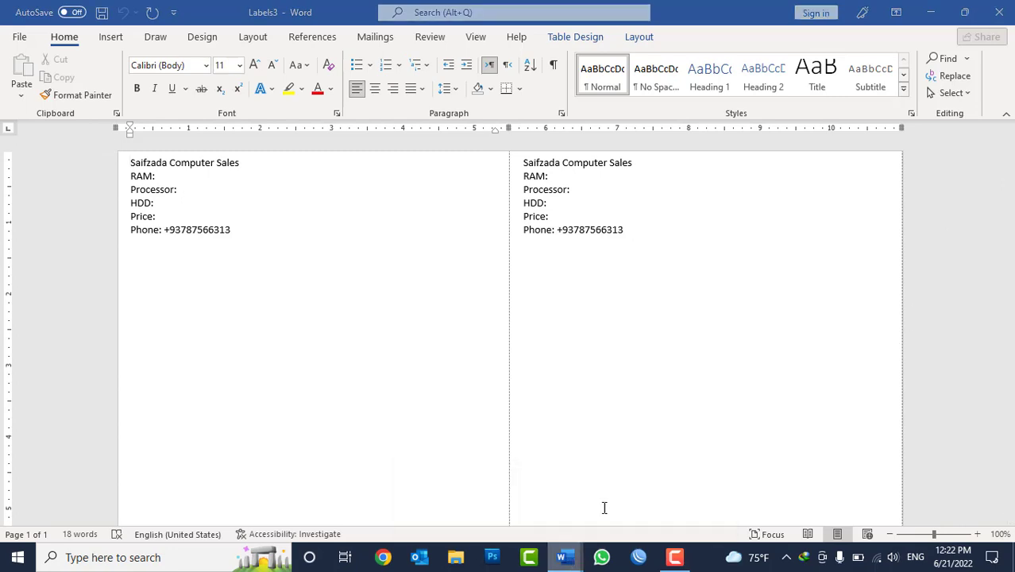
left_click(545, 515)
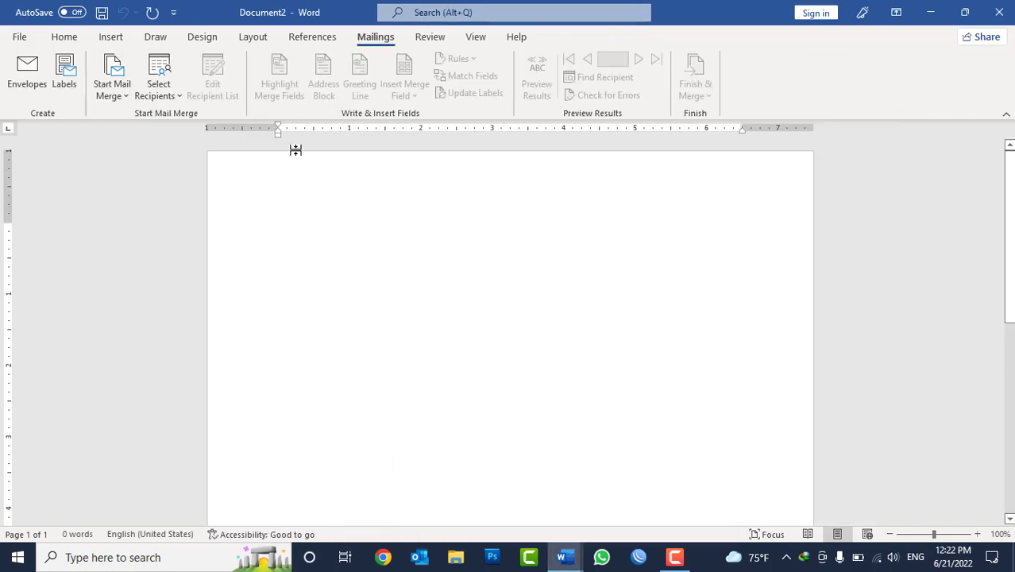
left_click(64, 75)
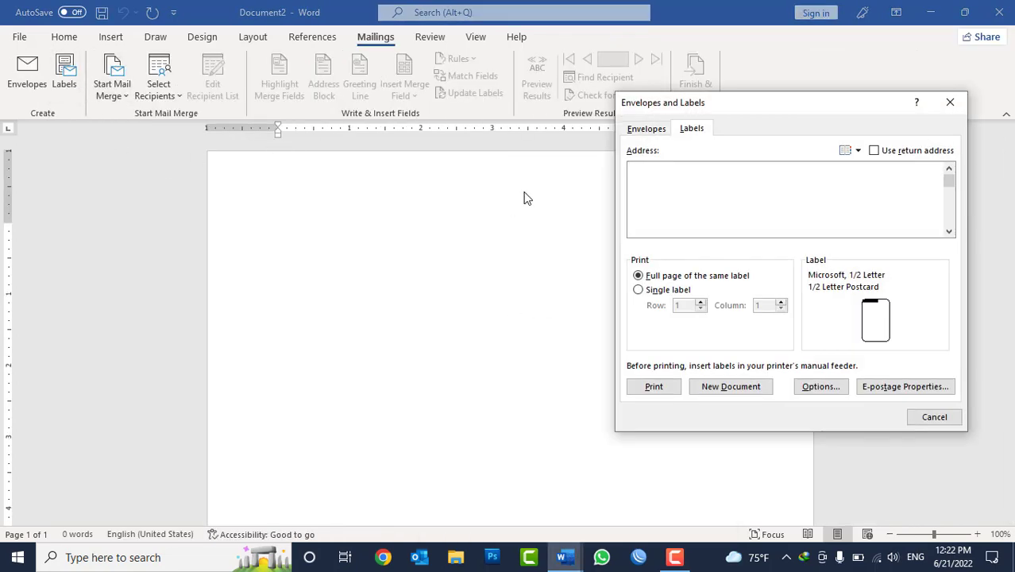
left_click(646, 127)
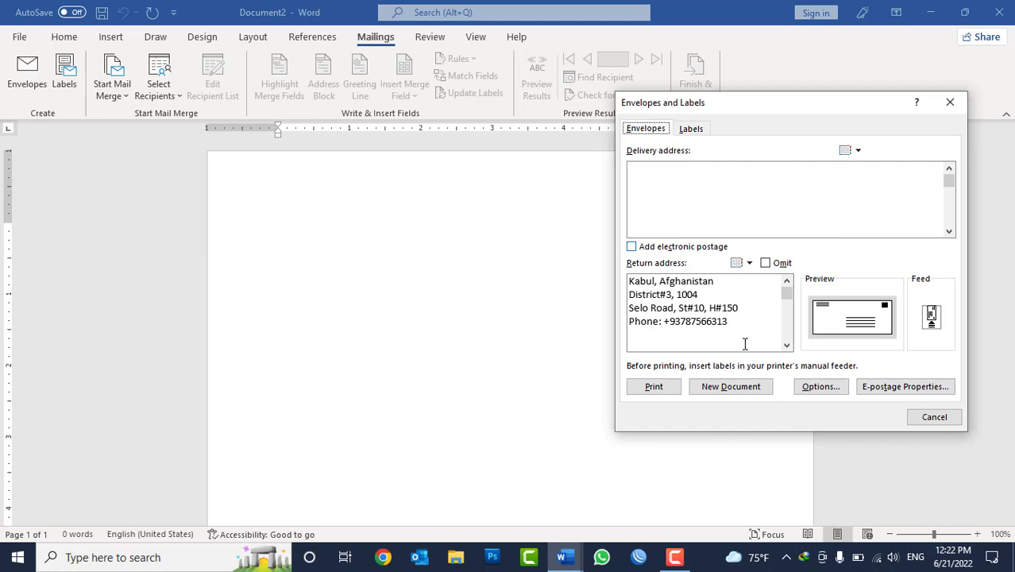
left_click(934, 417)
Step: Select the first label's text in Labels3, then return to the blank Document2
mouse_move(564, 556)
left_click(609, 526)
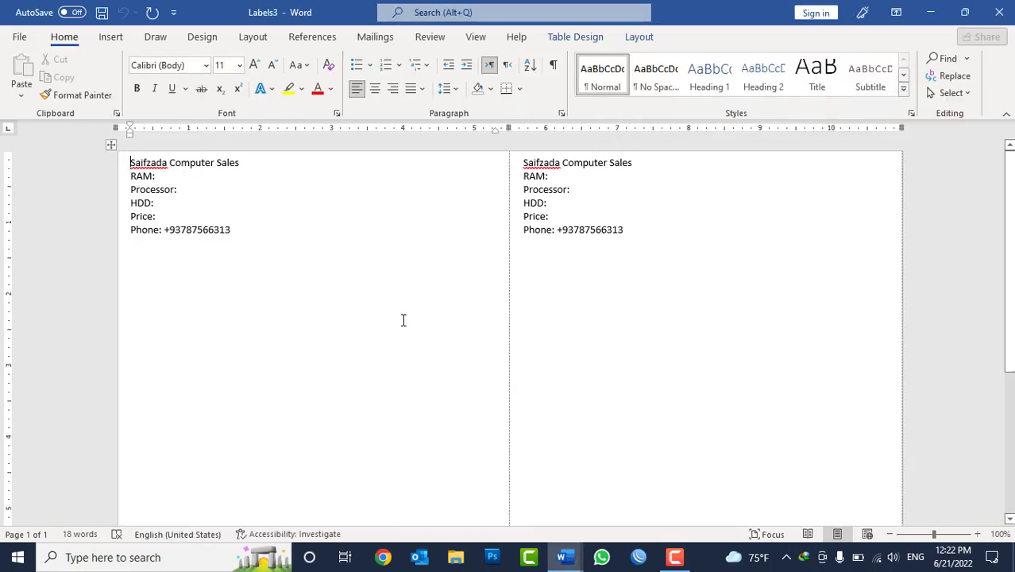
left_click_drag(234, 231, 132, 162)
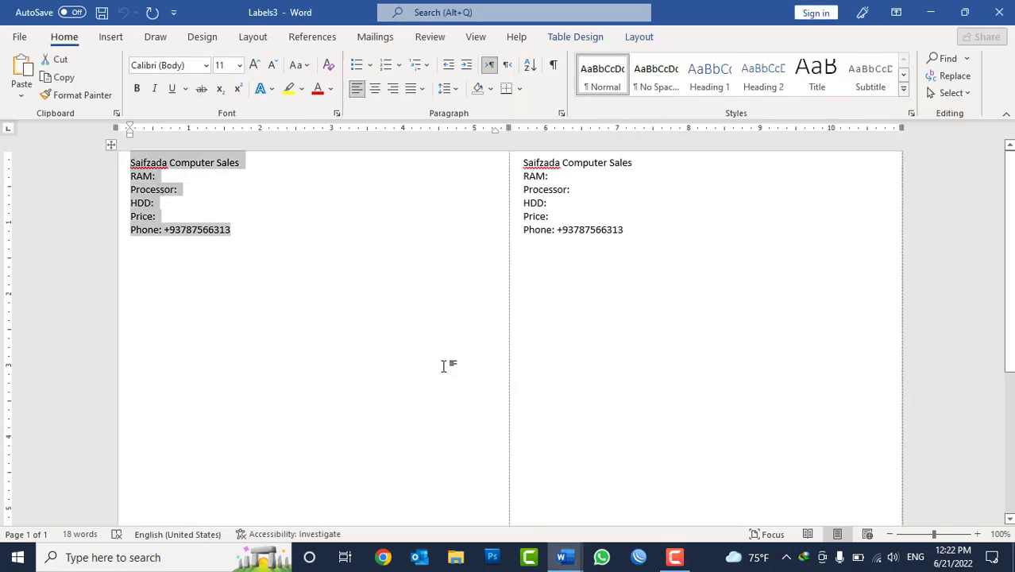
mouse_move(563, 556)
left_click(513, 445)
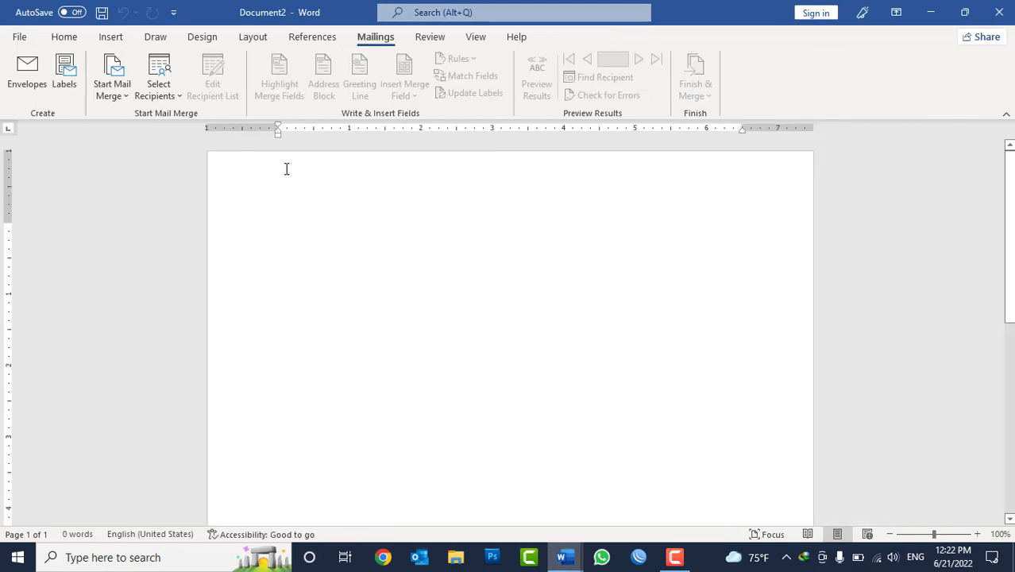
Step: Paste the computer-sales text as the label address and choose Microsoft 30 Per Page address labels
left_click(63, 76)
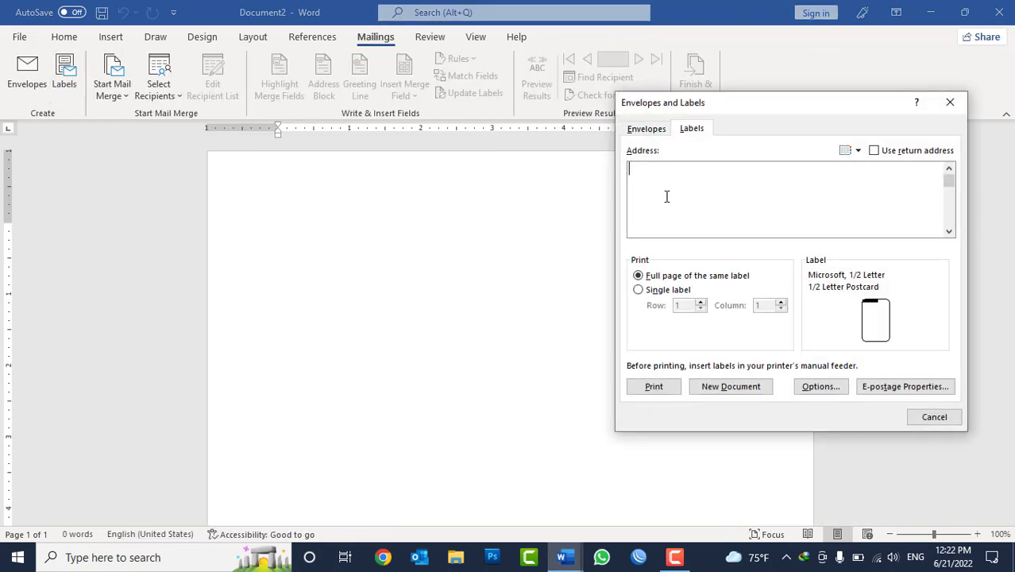
key("ctrl+v")
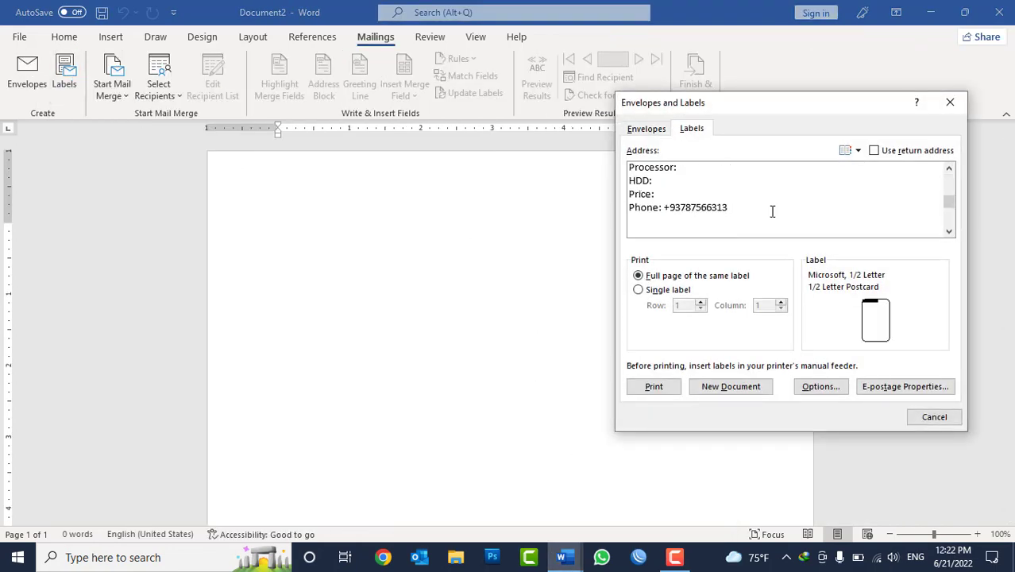
left_click_drag(949, 205, 950, 200)
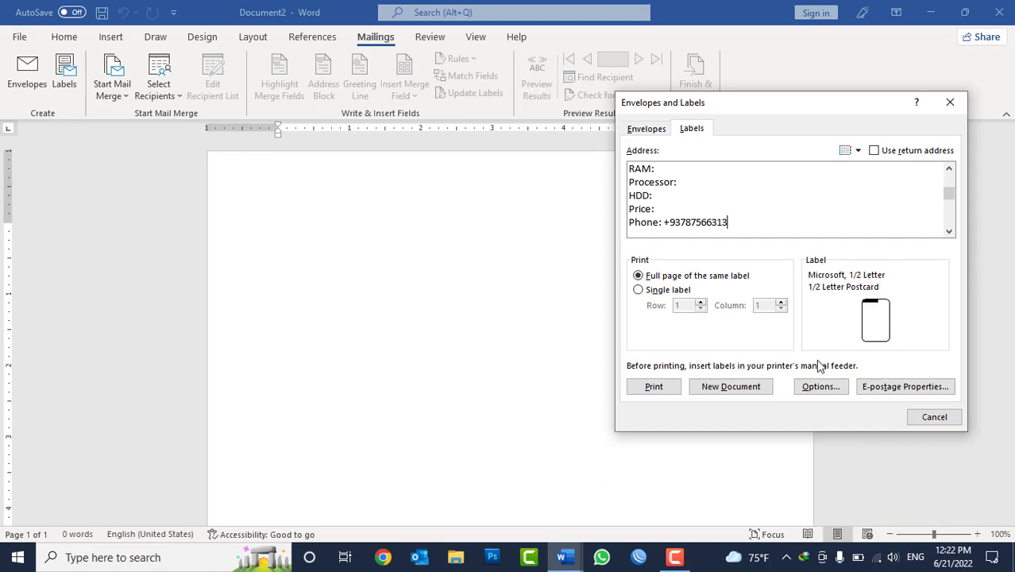
left_click(810, 390)
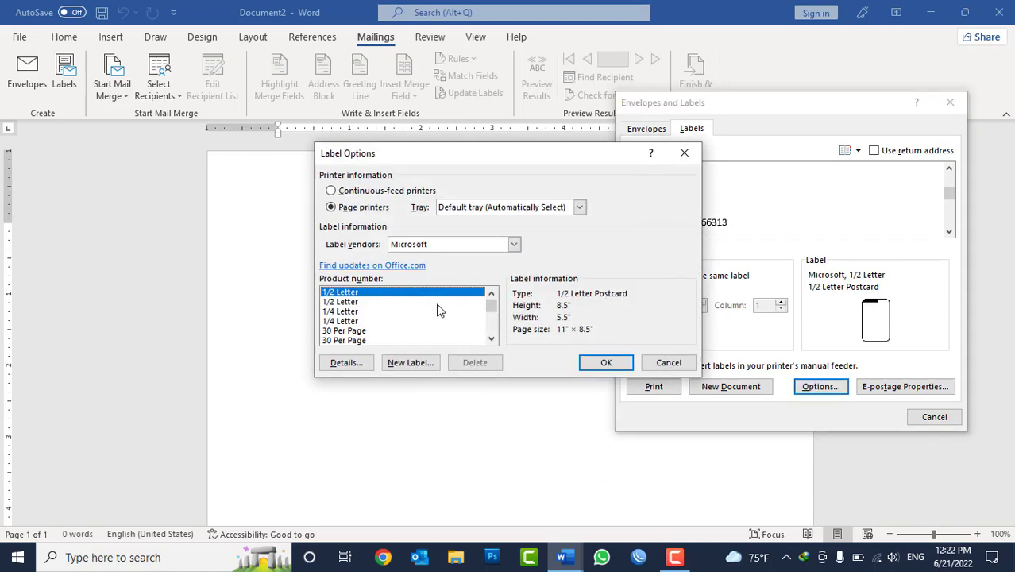
left_click(357, 331)
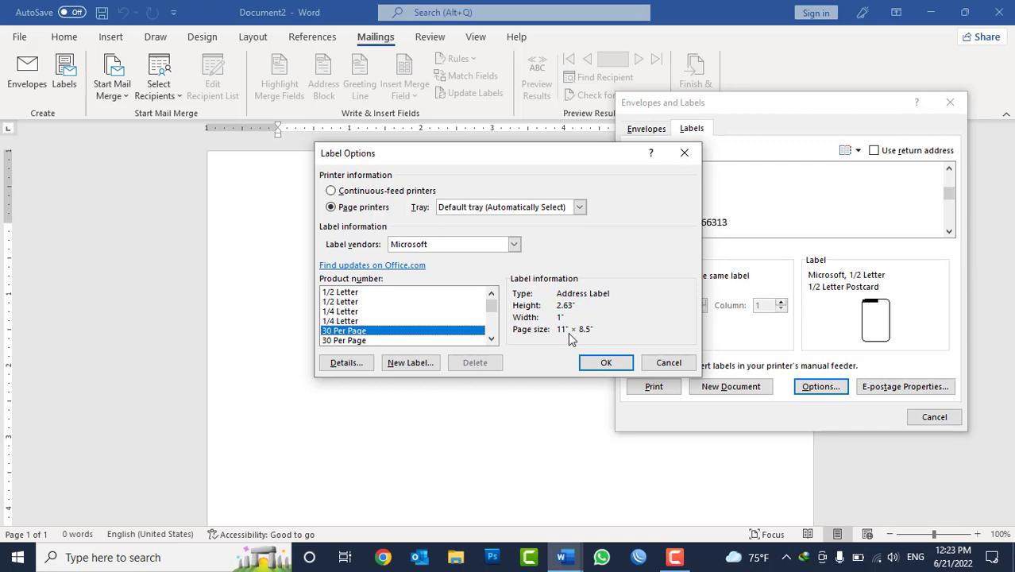
left_click(604, 362)
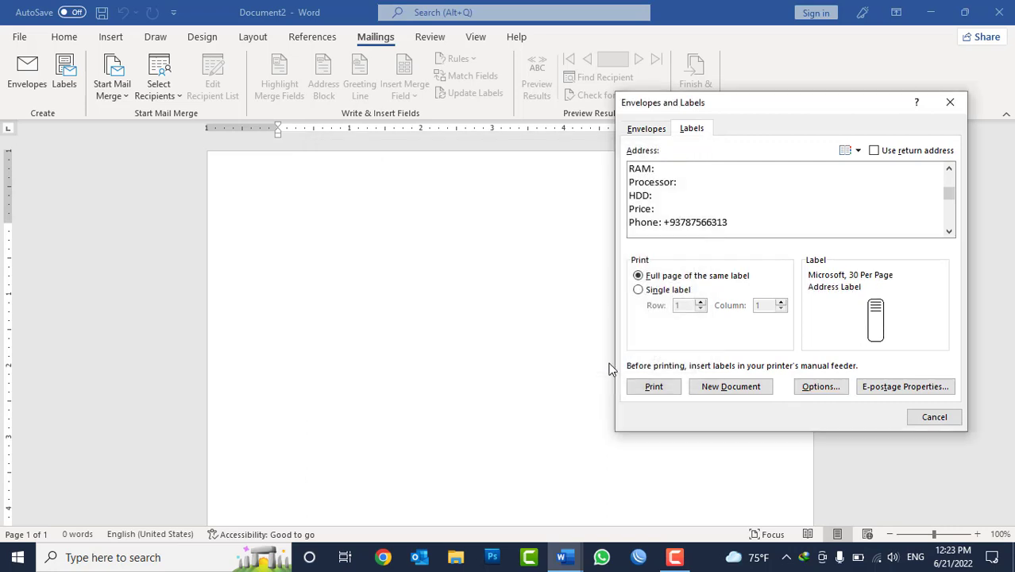
Step: Generate Labels4, a new page of computer-sales labels, and scroll through it
left_click(730, 387)
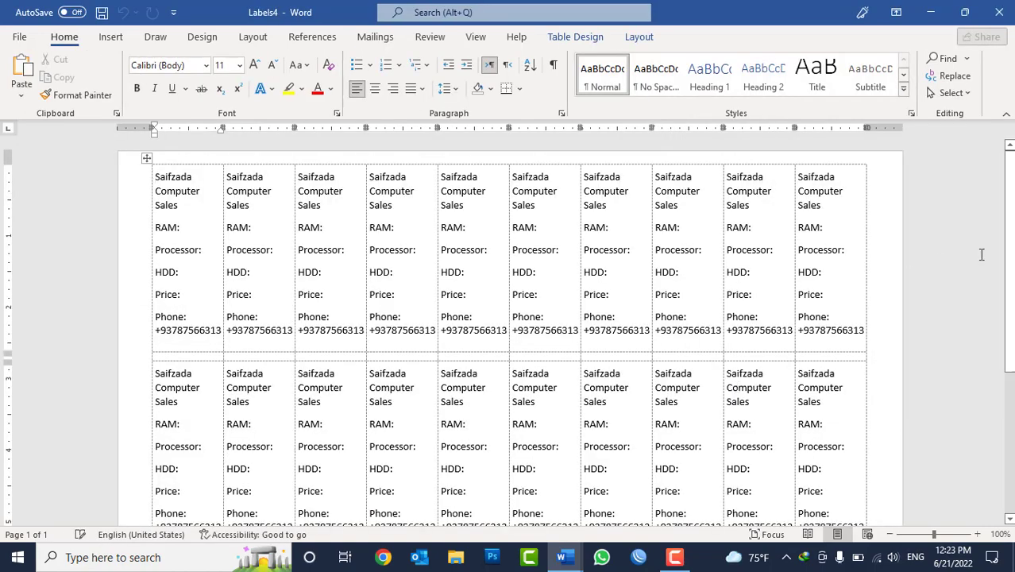
mouse_move(1010, 262)
left_mouse_down()
mouse_move(1011, 405)
mouse_move(1010, 216)
left_mouse_up()
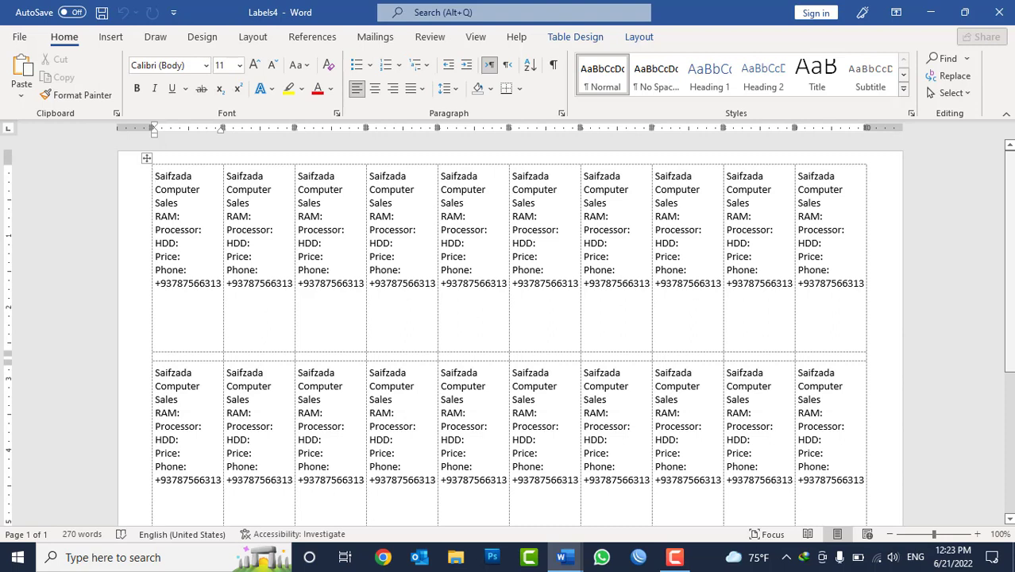
Step: Close Labels4 and Labels3 discarding their changes, and close the blank Document2
left_click(1002, 12)
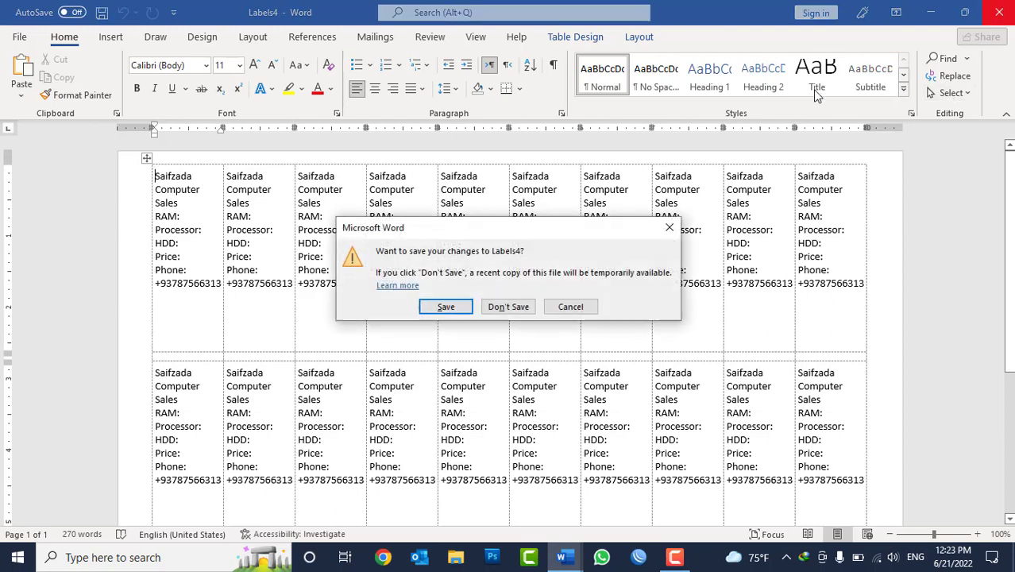
left_click(524, 305)
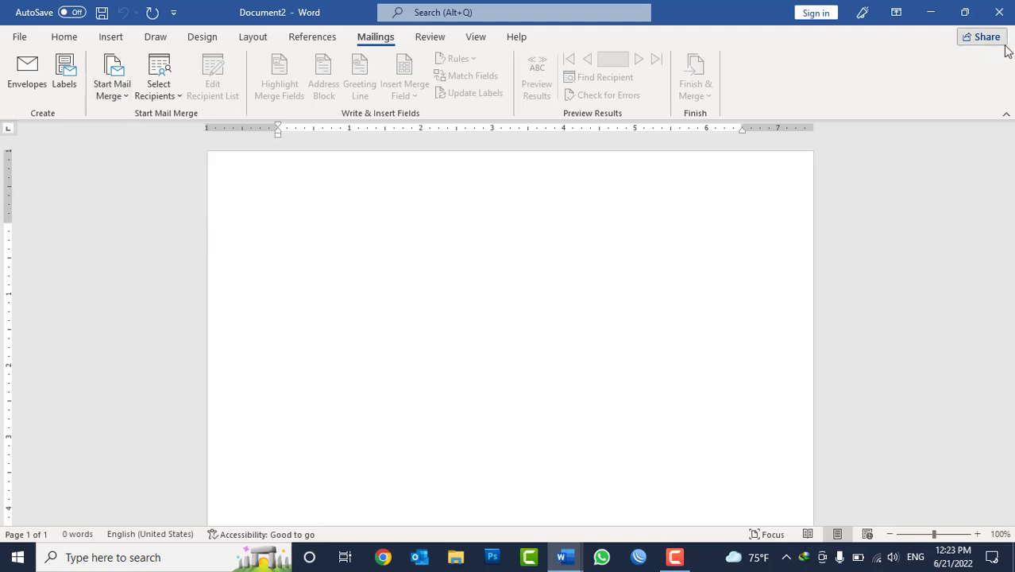
left_click(999, 12)
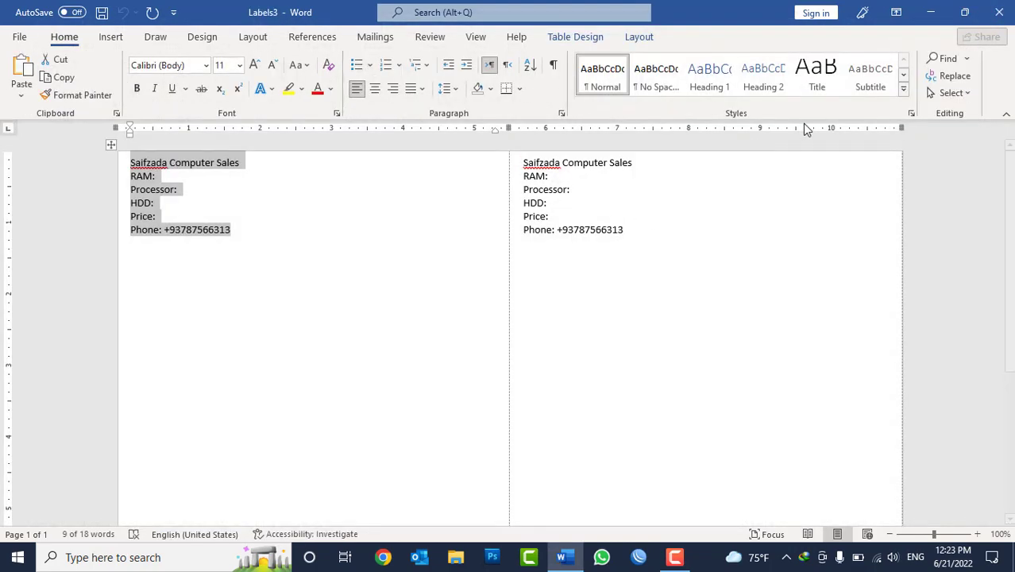
left_click(999, 12)
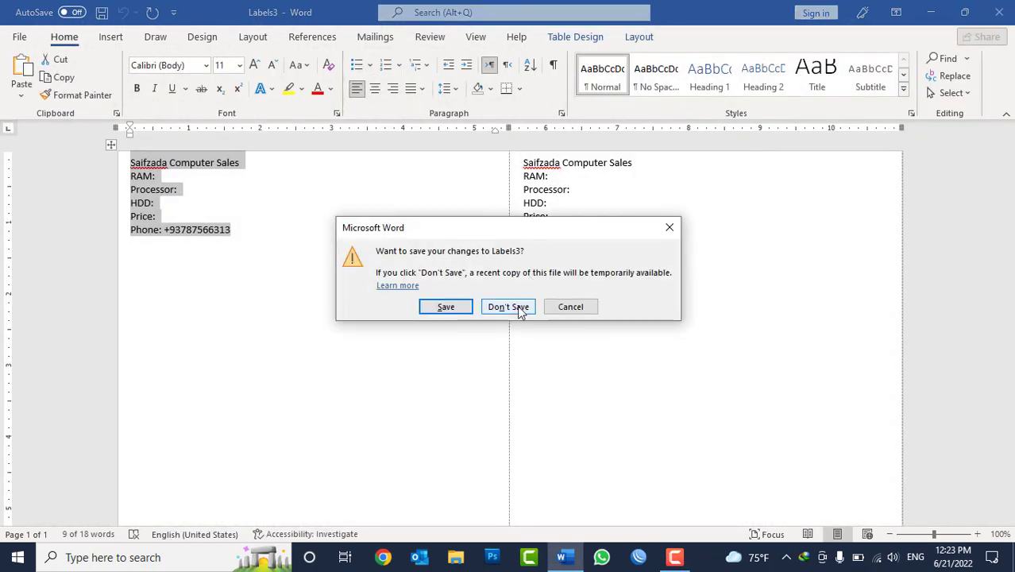
left_click(509, 306)
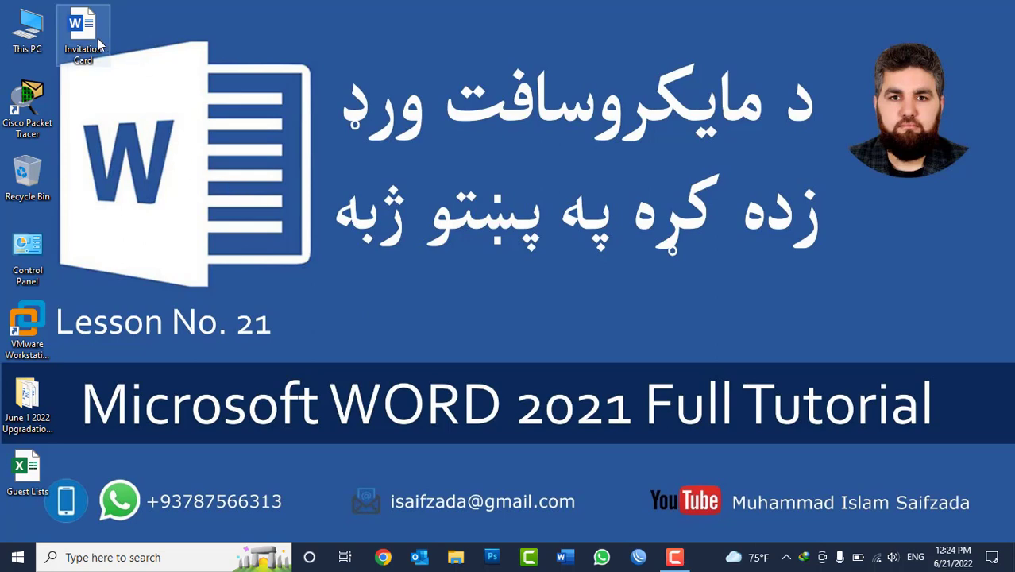
Step: Open Invitation Card from the desktop, scroll the letter, and select the dotted placeholder after Dear Mr/Ms
double_click(99, 46)
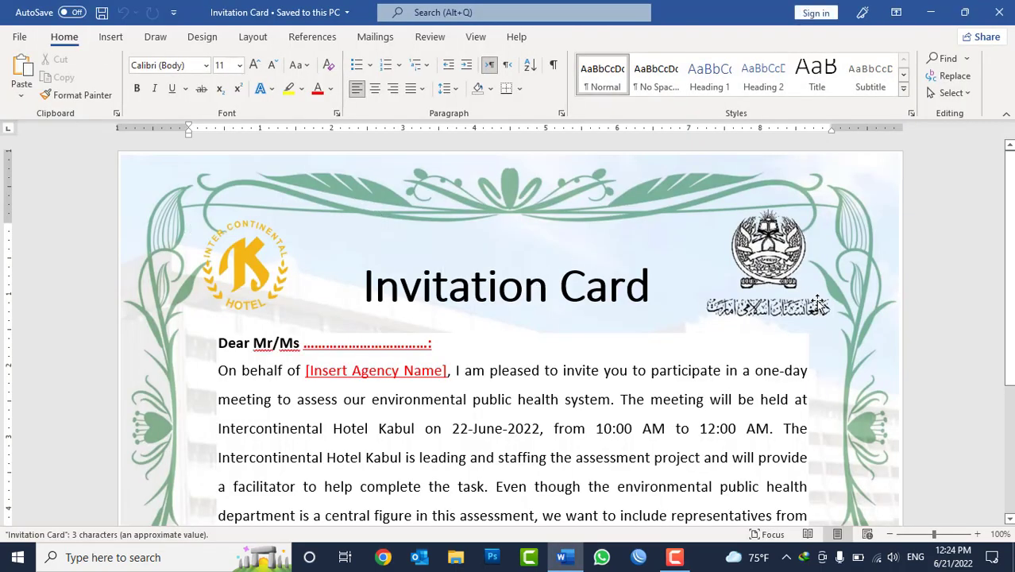
scroll(1008, 262, "down", 1)
scroll(1010, 311, "down", 3)
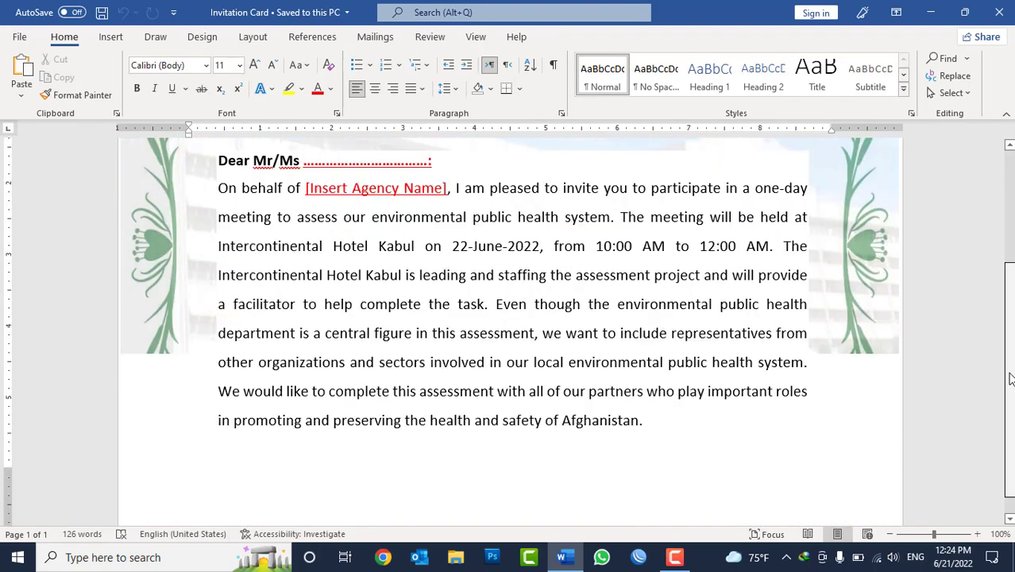
scroll(1011, 312, "up", 2)
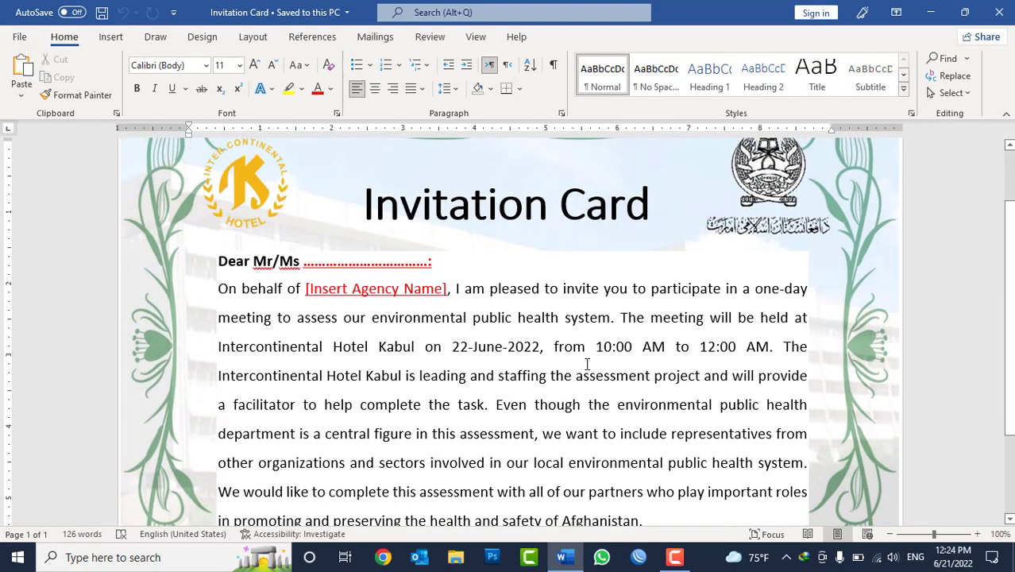
left_click_drag(429, 261, 305, 265)
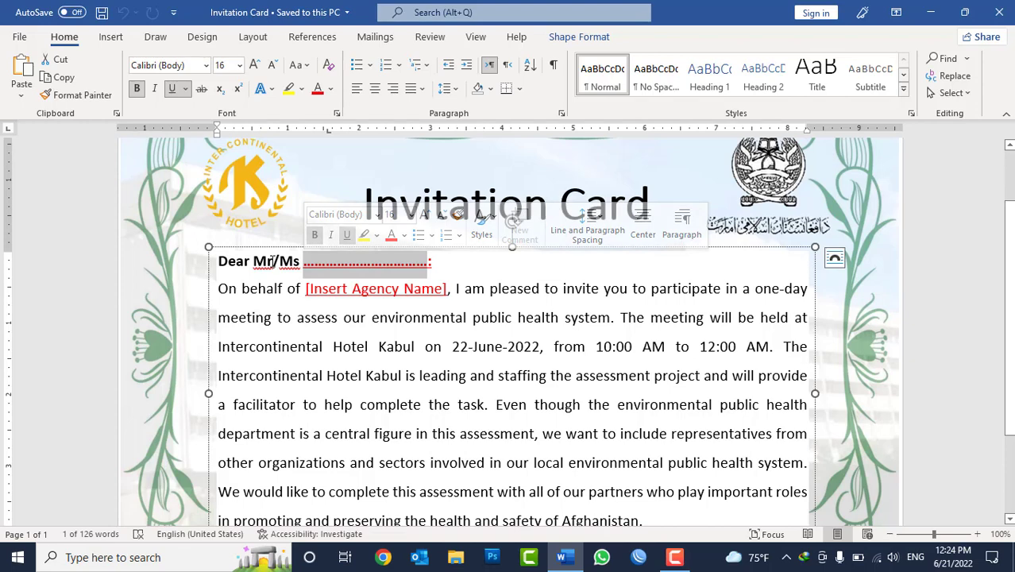
Step: Replace the [Insert Agency Name] placeholder with 'Intercontinental Hotel Kabul,'
left_click(265, 260)
left_click_drag(265, 260, 254, 260)
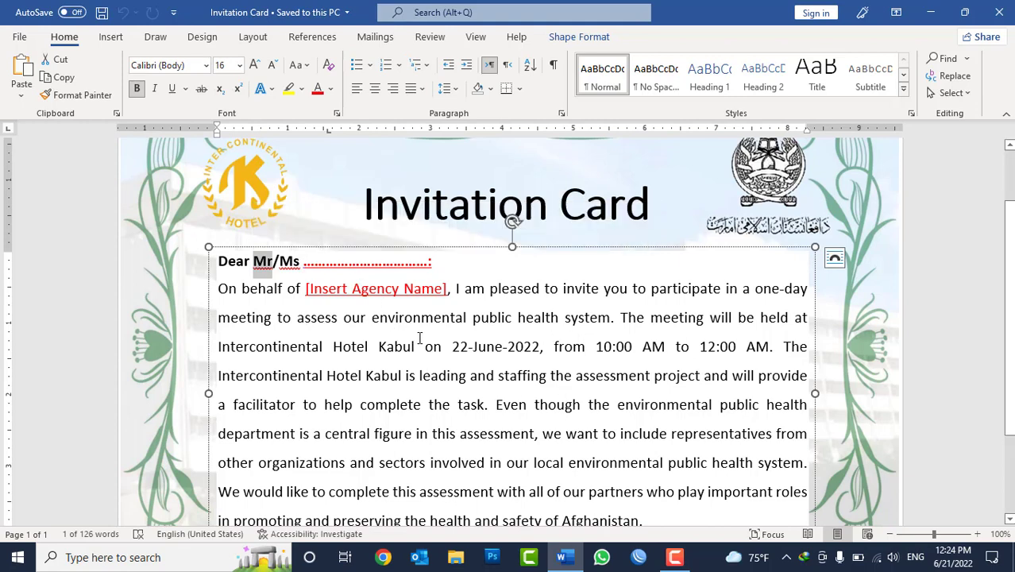
left_click_drag(452, 347, 529, 347)
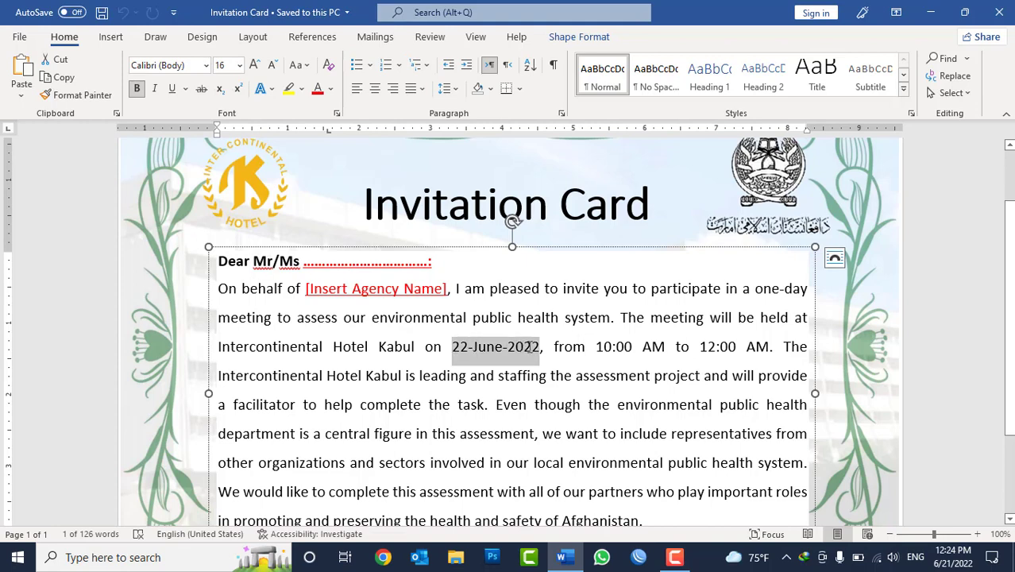
left_click(600, 347)
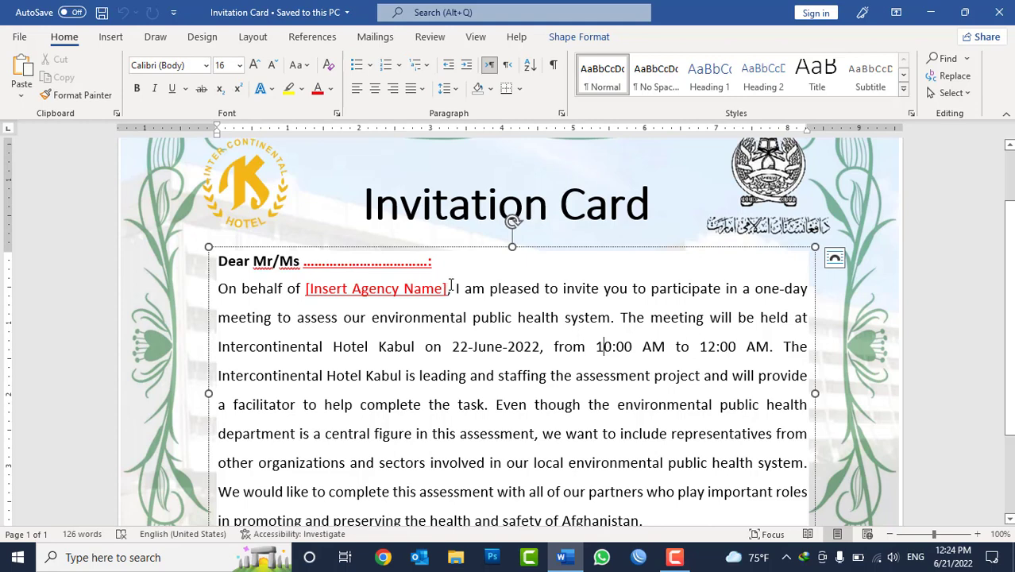
left_click_drag(449, 290, 306, 288)
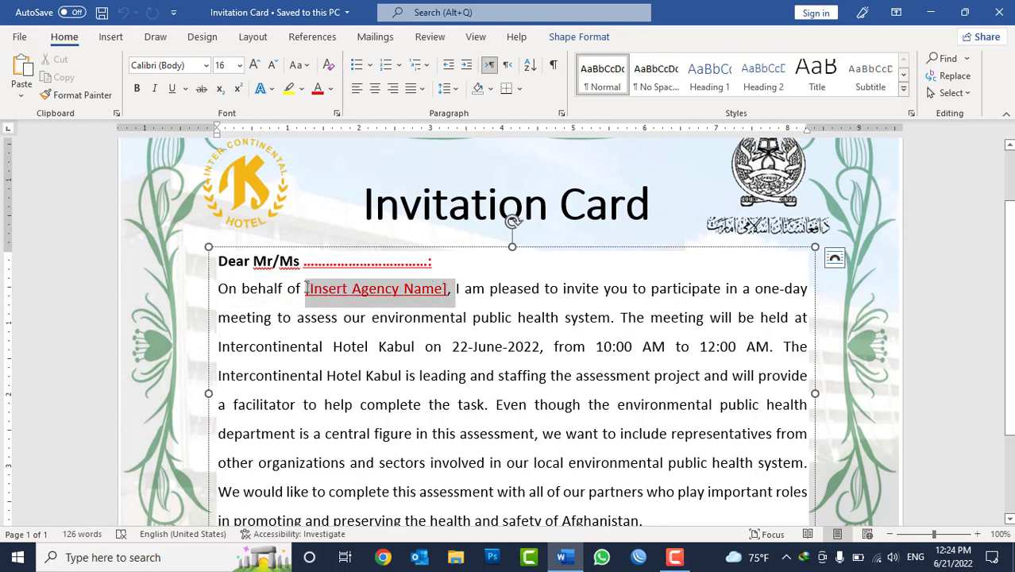
type("Intercontinent")
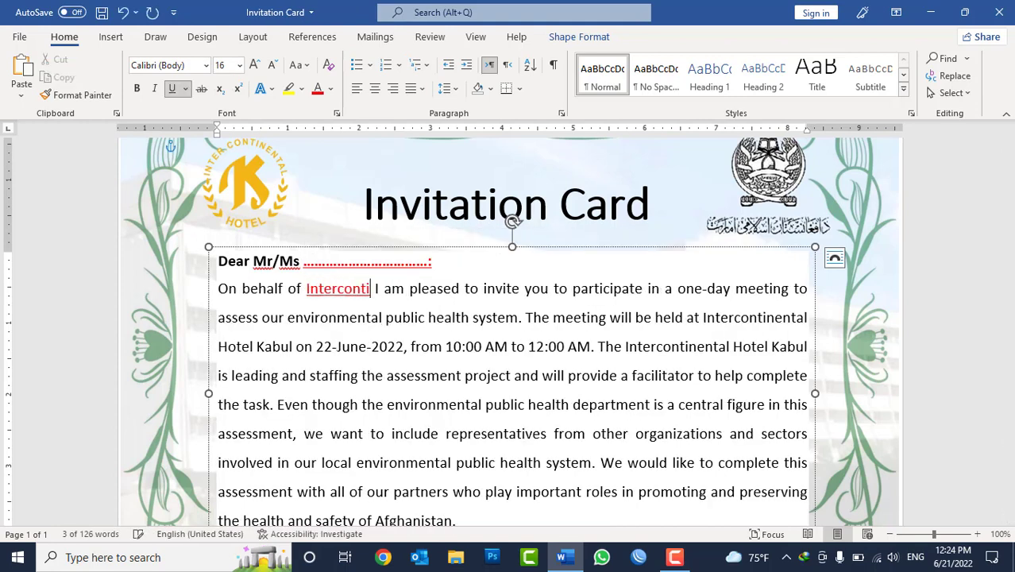
type("al Ho")
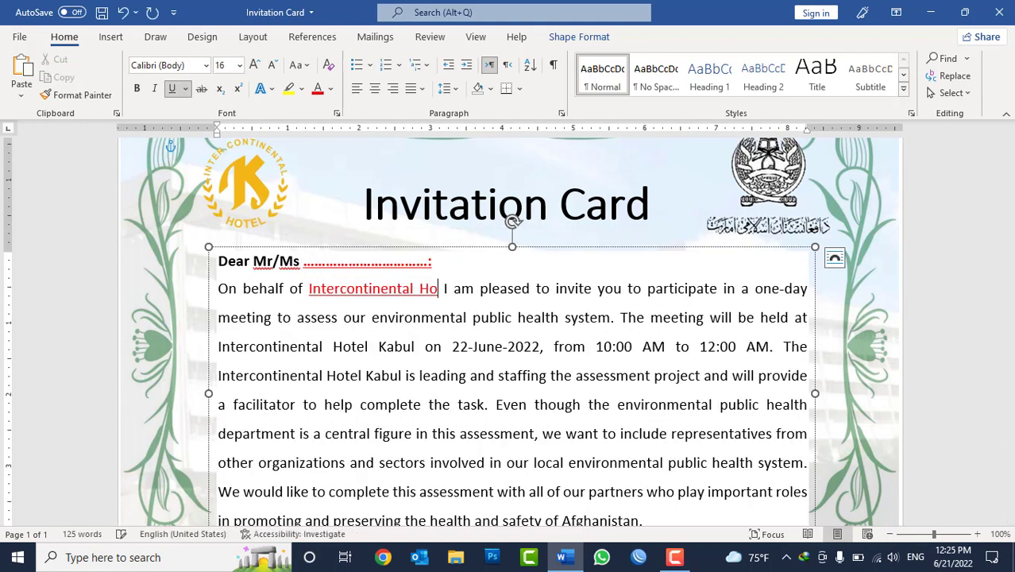
type("tel Kabul,")
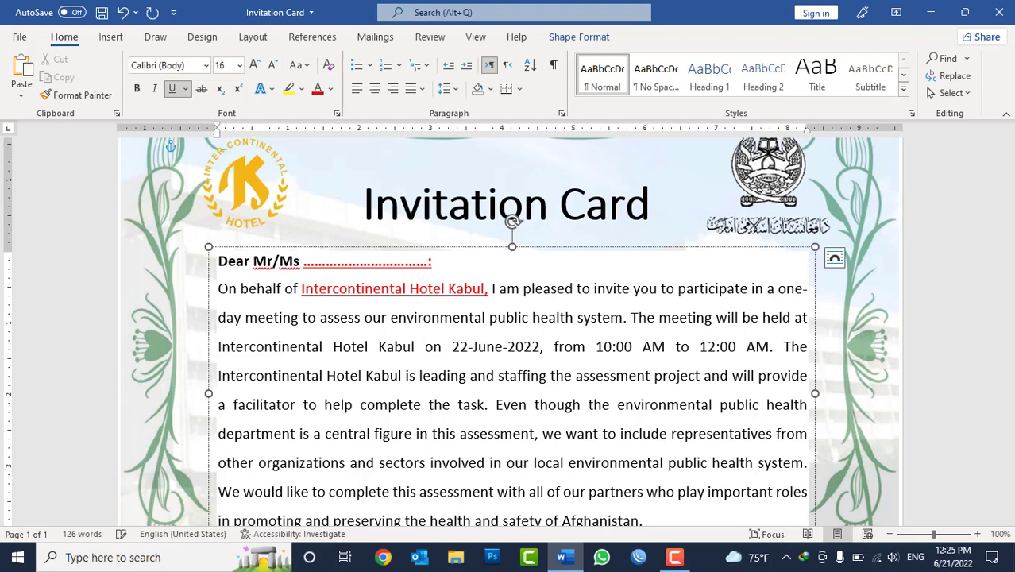
Step: Recolour the text from the hotel name through 'health' black, then minimize Word
left_click_drag(445, 290, 302, 290)
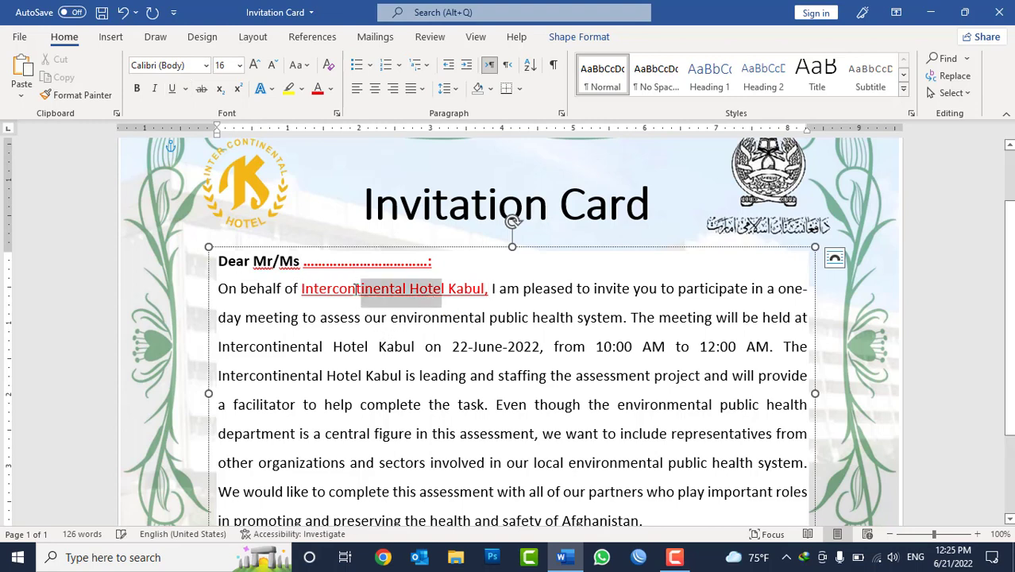
left_click_drag(574, 317, 324, 300)
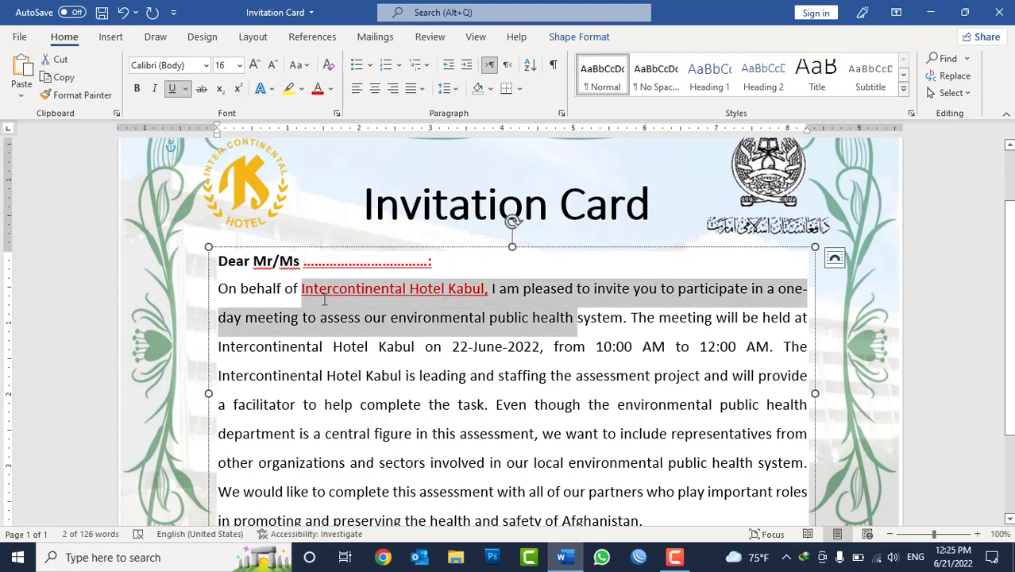
left_click(330, 88)
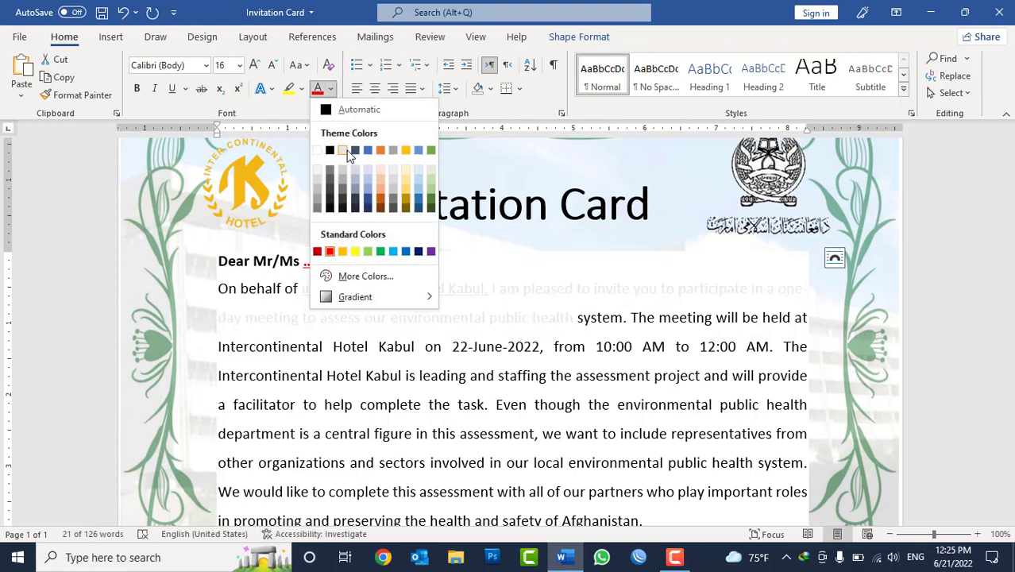
left_click(330, 151)
left_click(378, 347)
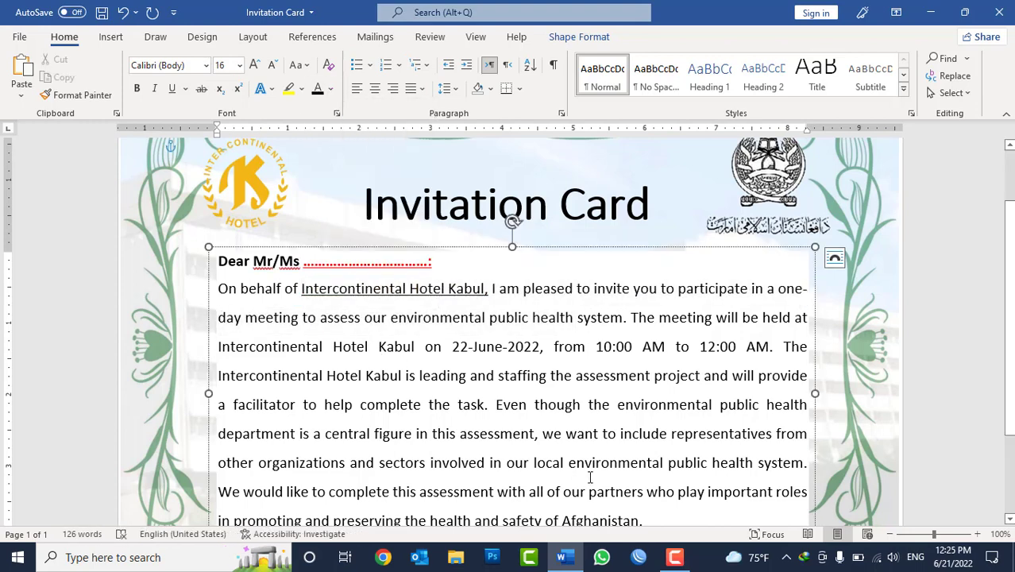
left_click(570, 558)
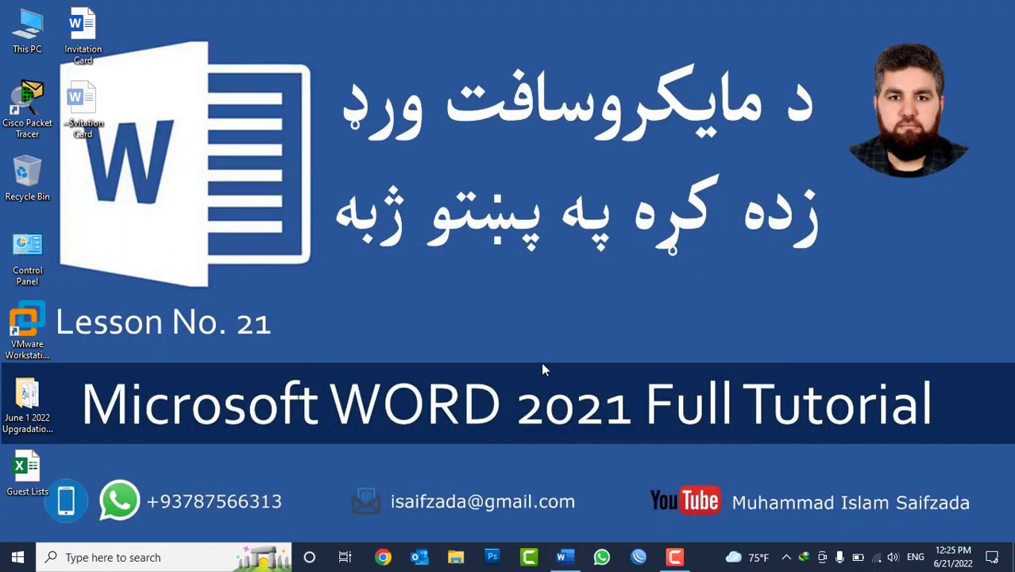
Step: Open the Guest Lists workbook, scroll its names, close Excel, and restore Invitation Card
double_click(28, 469)
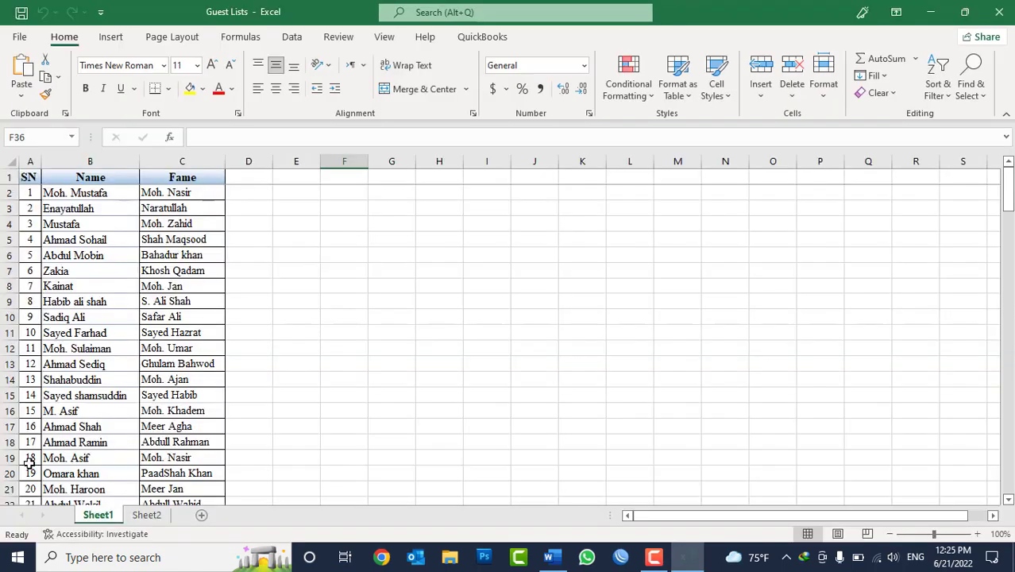
mouse_move(1007, 193)
left_mouse_down()
mouse_move(998, 229)
mouse_move(1006, 187)
left_mouse_up()
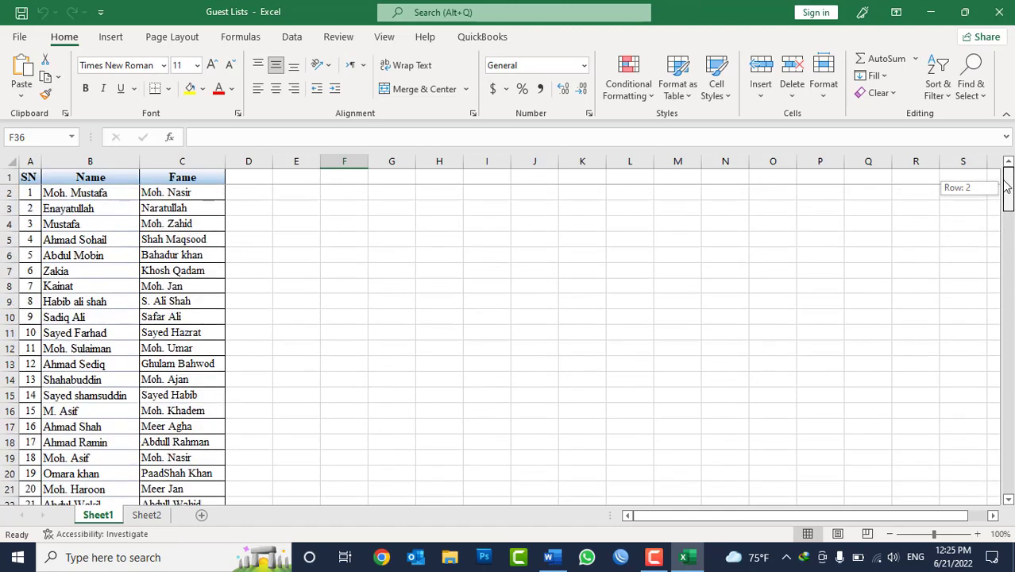
left_click(1002, 11)
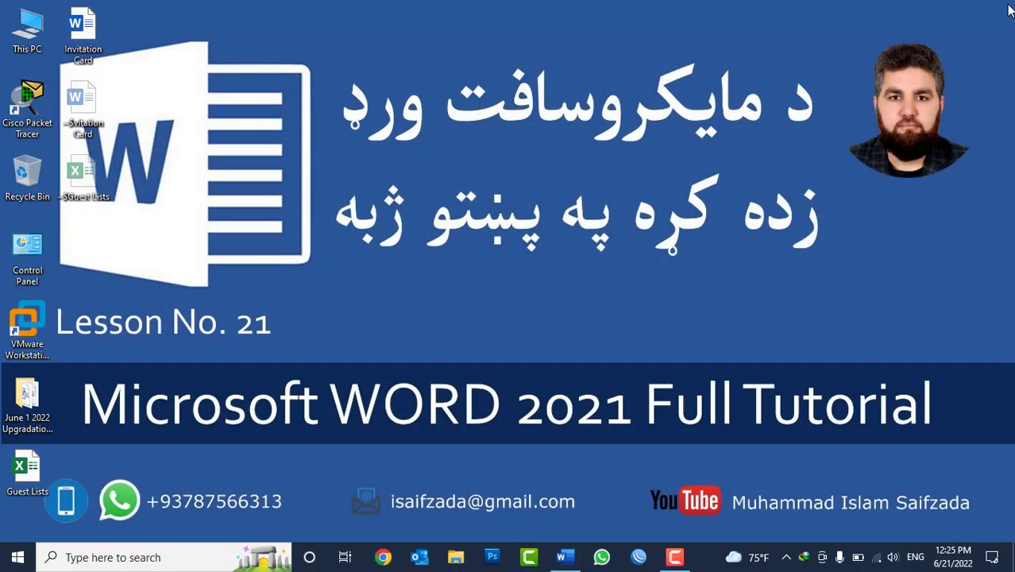
left_click(565, 558)
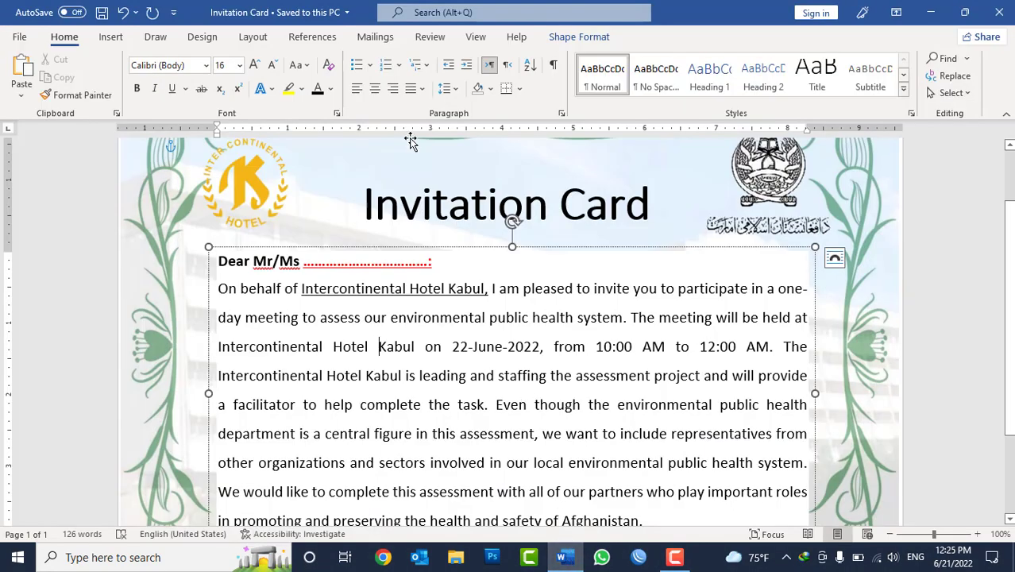
Step: On the Mailings tab, choose Select Recipients > Use an Existing List
left_click(374, 40)
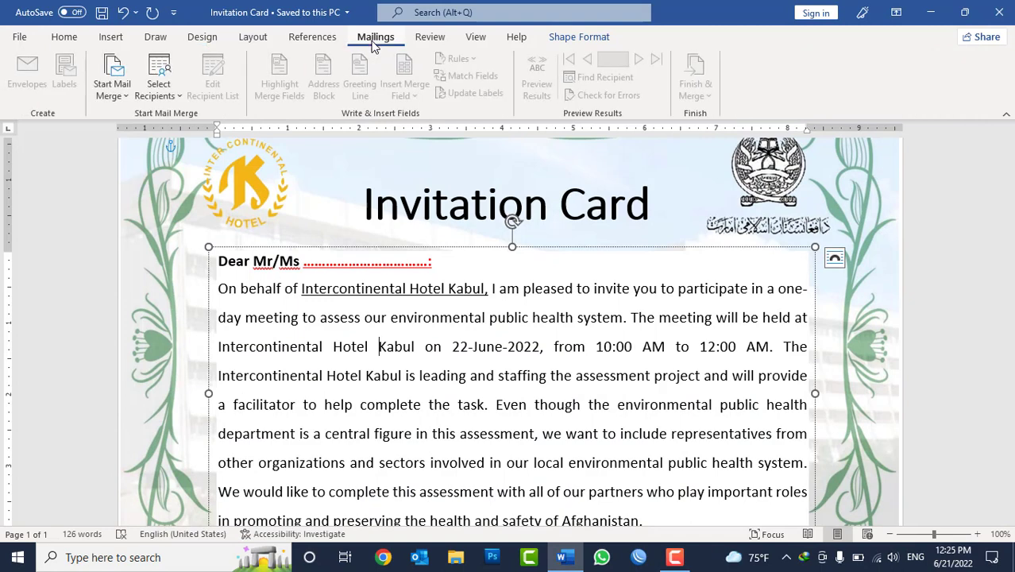
left_click(125, 96)
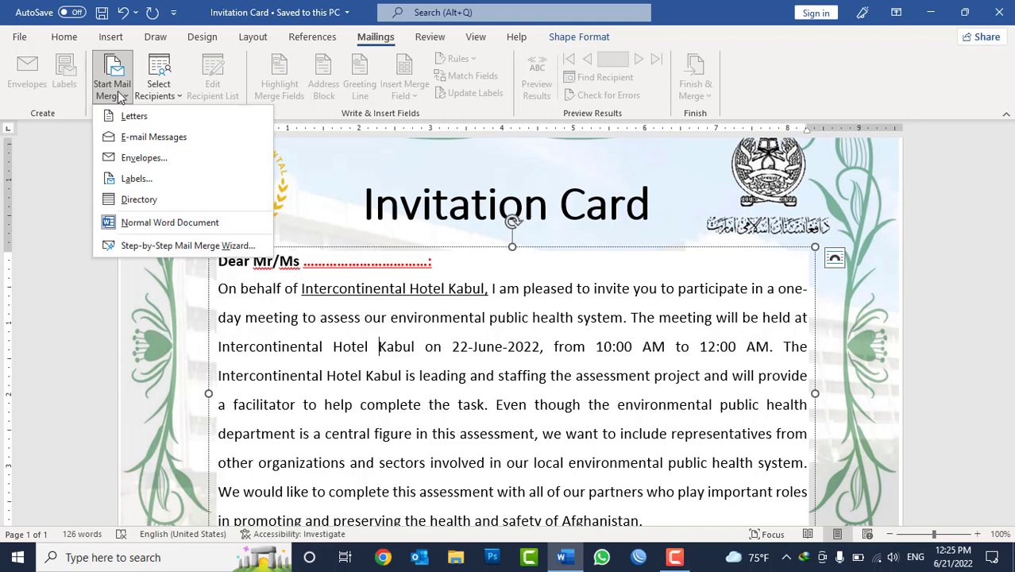
left_click(156, 102)
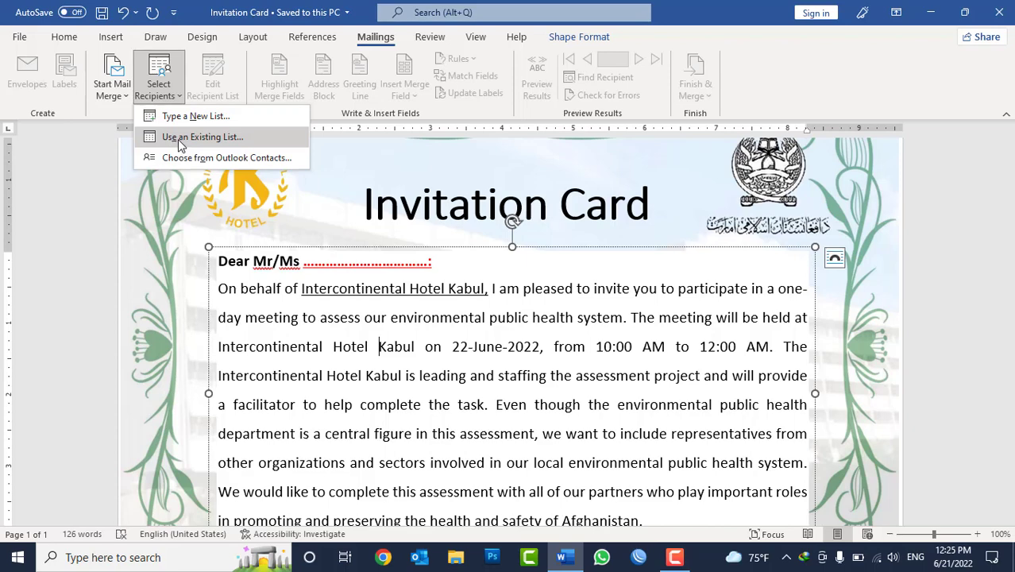
left_click(123, 96)
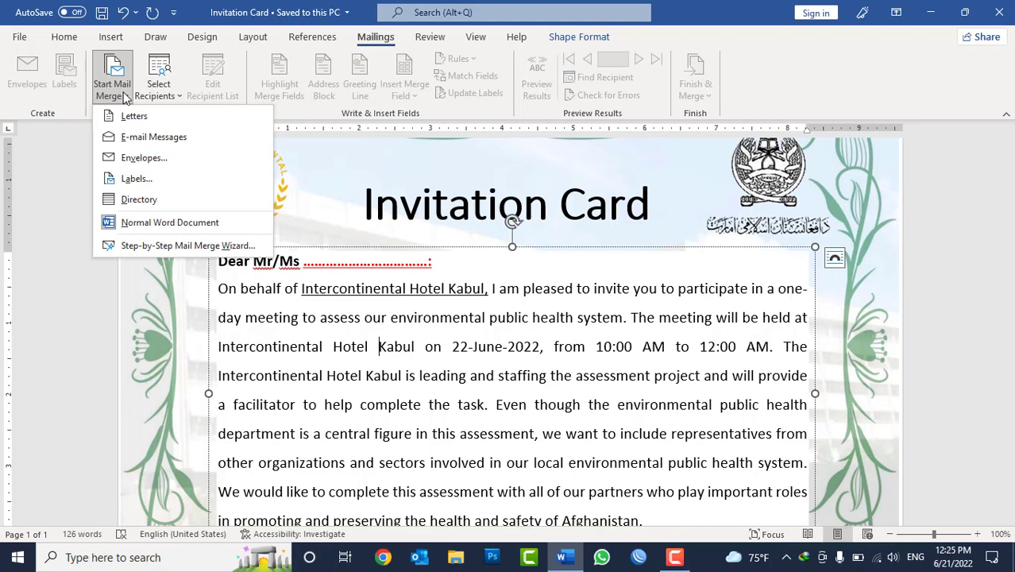
left_click(159, 99)
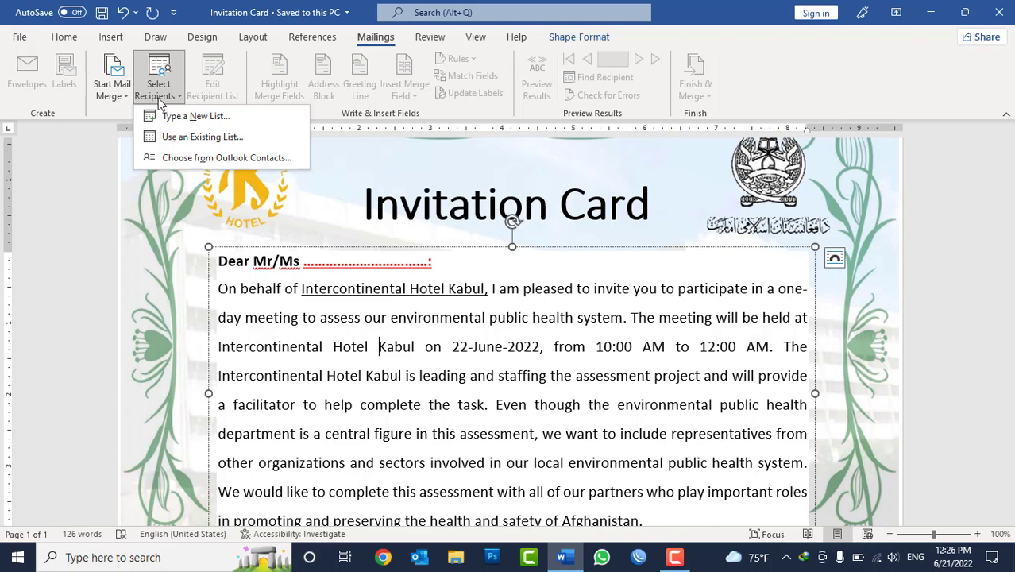
left_click(172, 143)
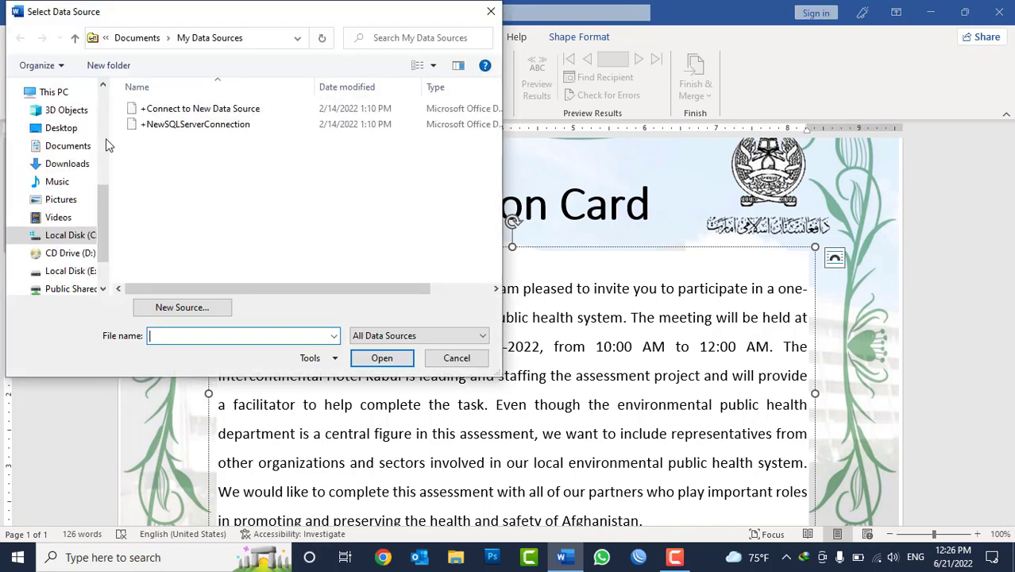
Step: Pick the Guest Lists workbook on the Desktop and confirm Sheet1$ as the recipient table
left_click(77, 136)
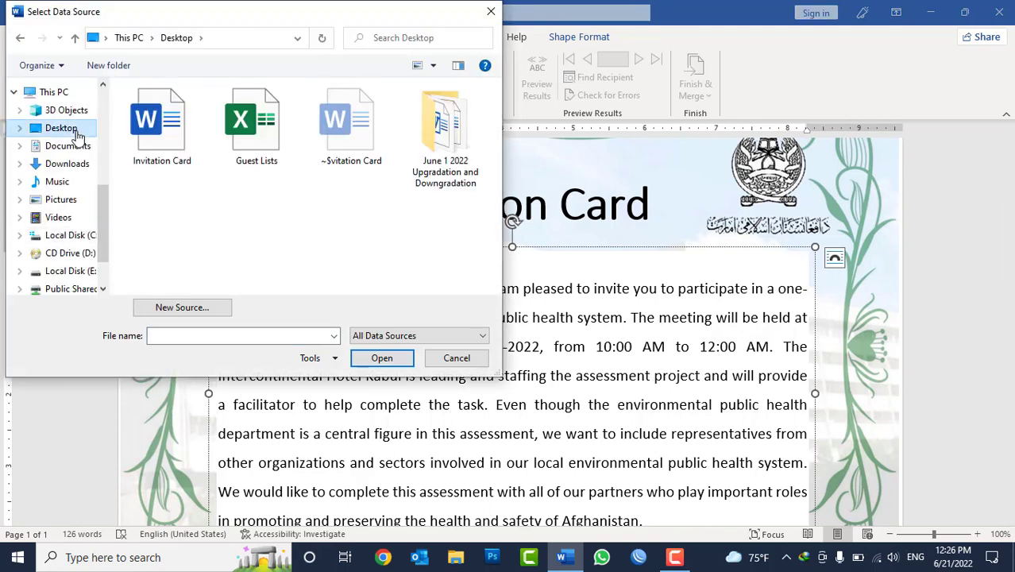
left_click(256, 143)
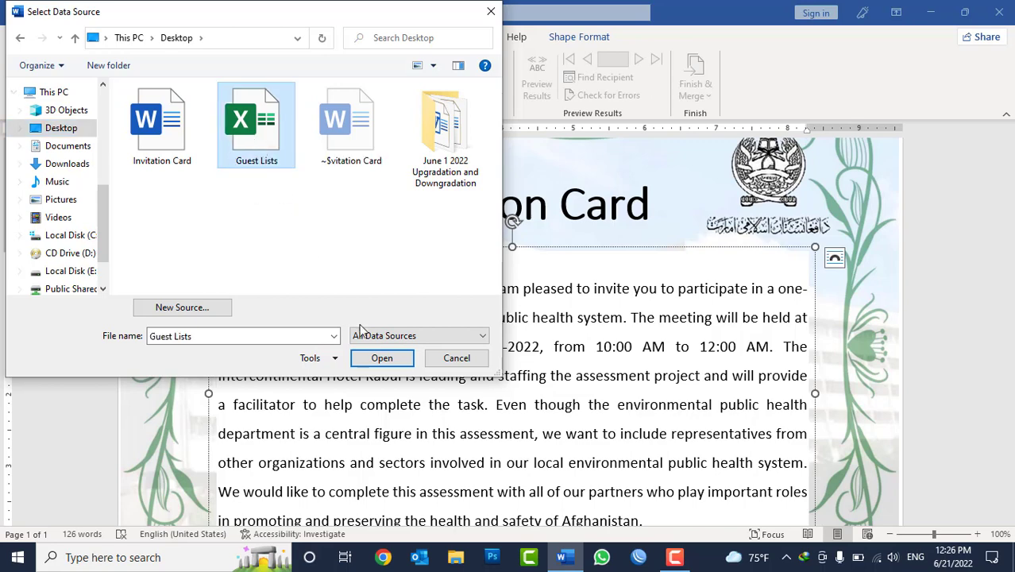
left_click(378, 359)
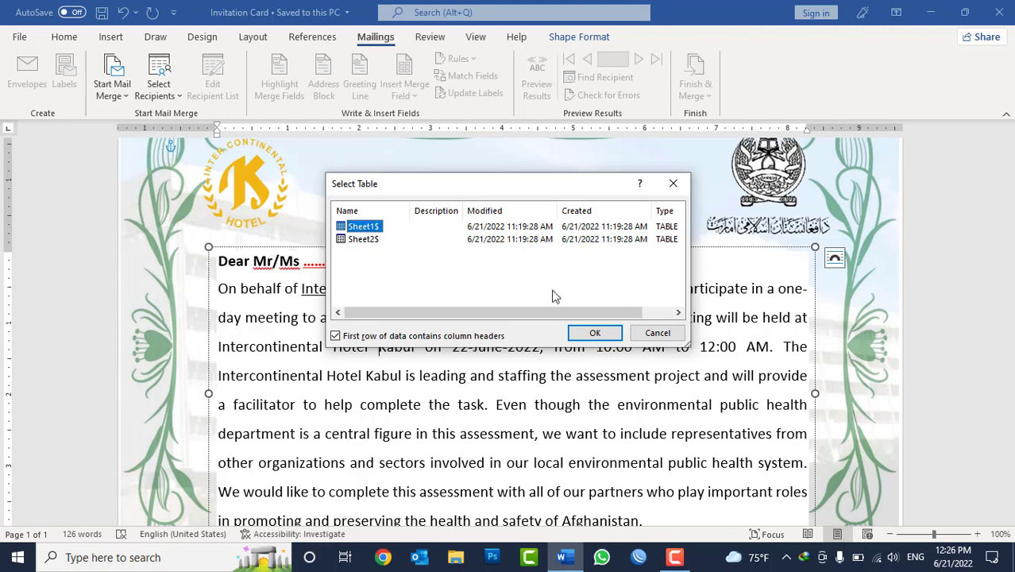
left_click(601, 333)
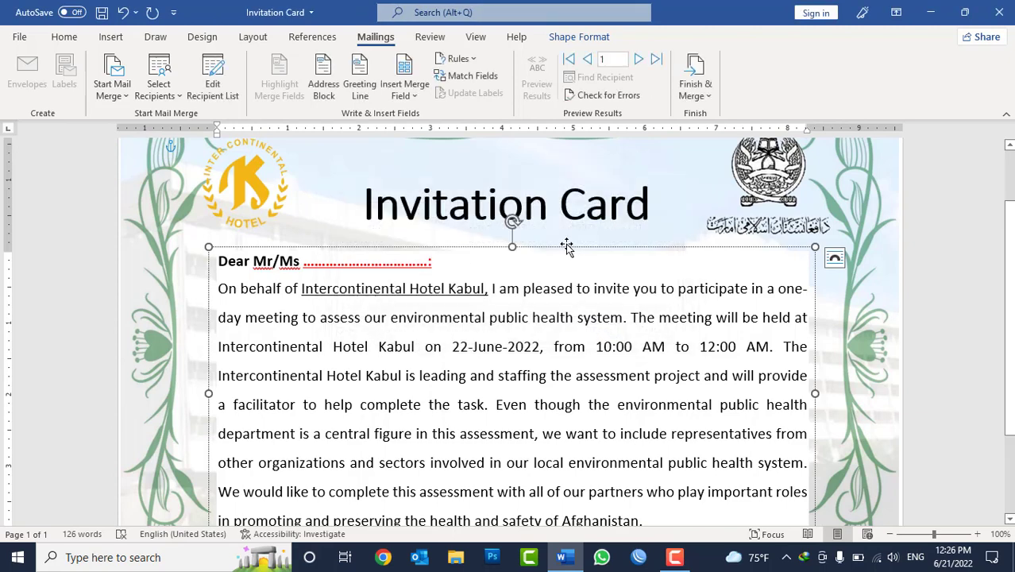
Step: Replace the dotted blank after Dear Mr/Ms with the «Name» merge field
left_click(421, 98)
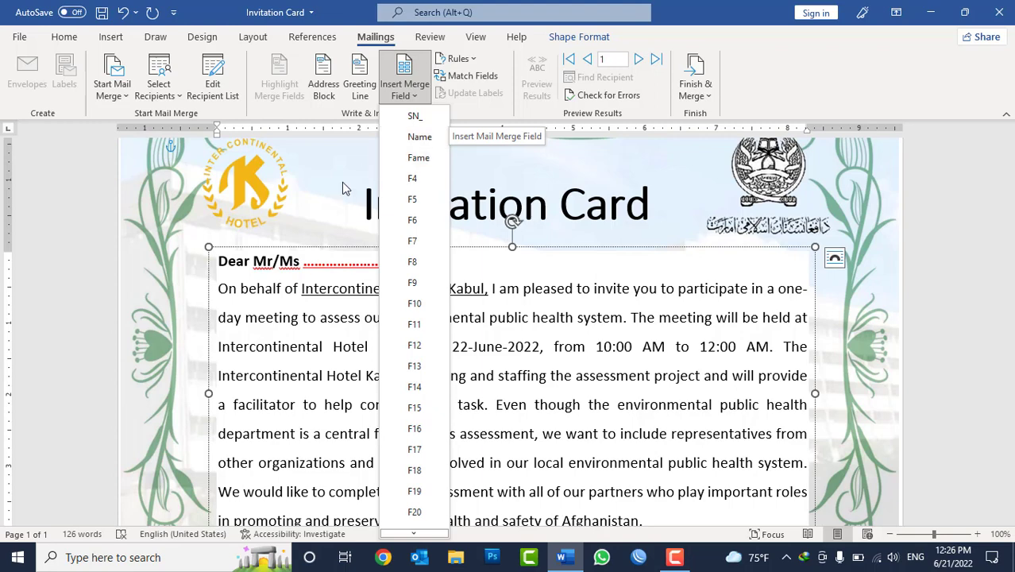
left_click(322, 265)
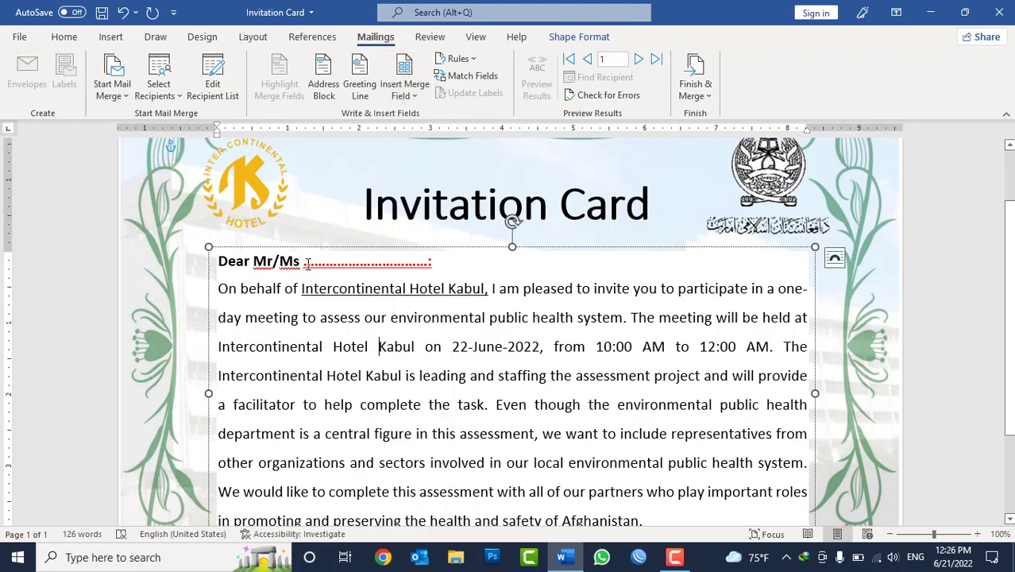
left_click_drag(304, 263, 426, 269)
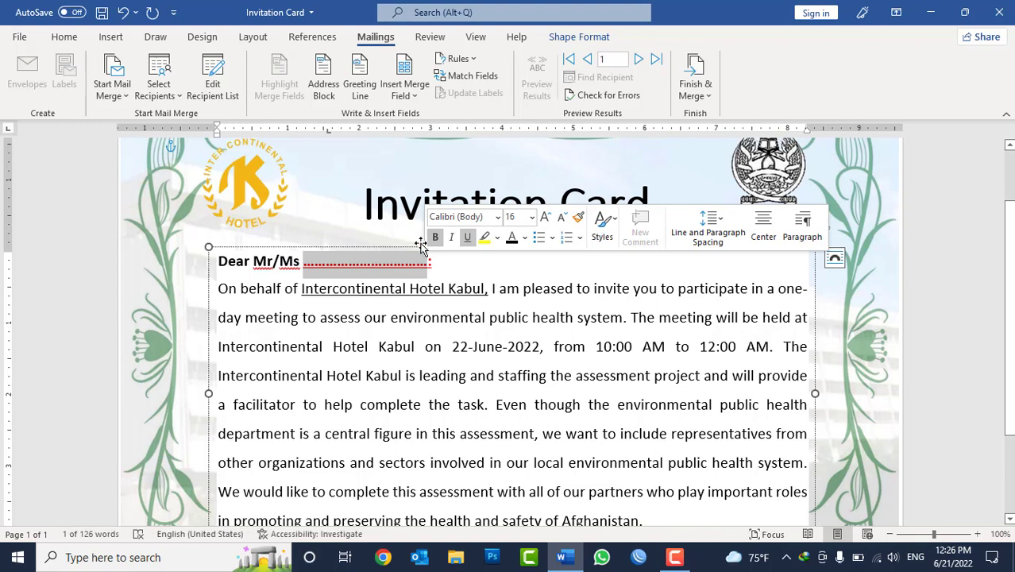
left_click(411, 100)
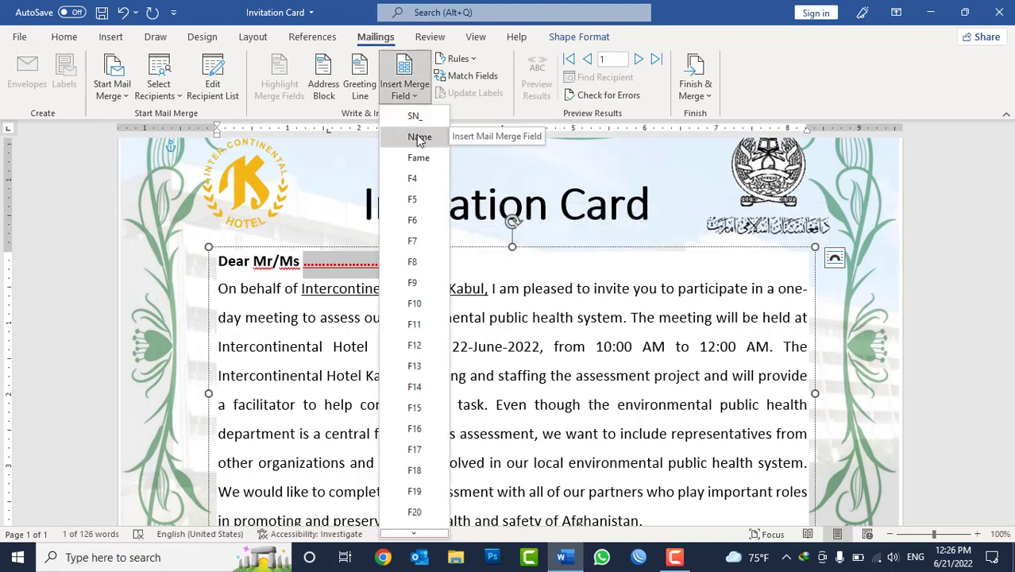
left_click(419, 137)
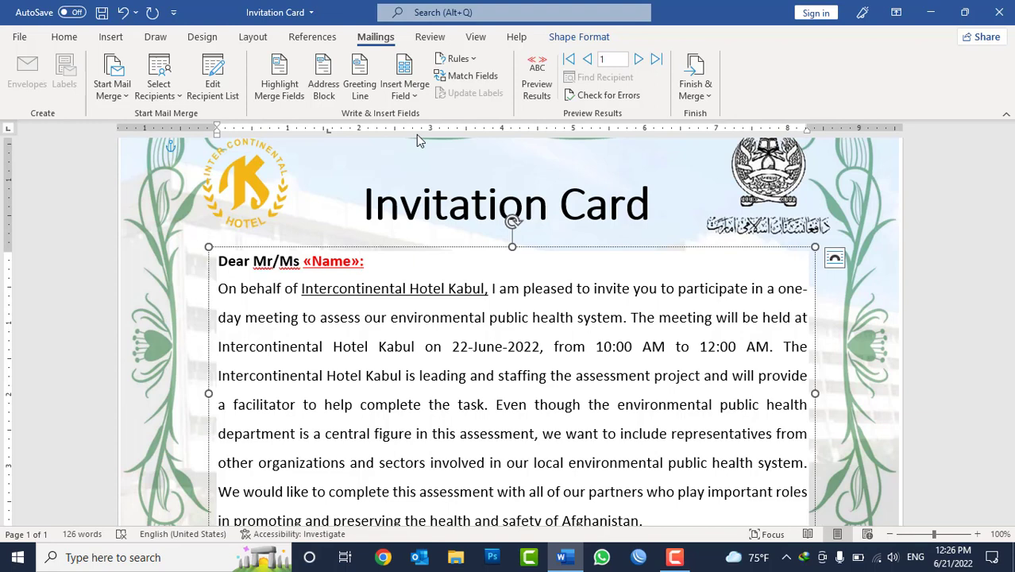
Step: Check the recipient and merge field menus without changes, then bring up the Finish & Merge choices
left_click(594, 224)
left_click(861, 295)
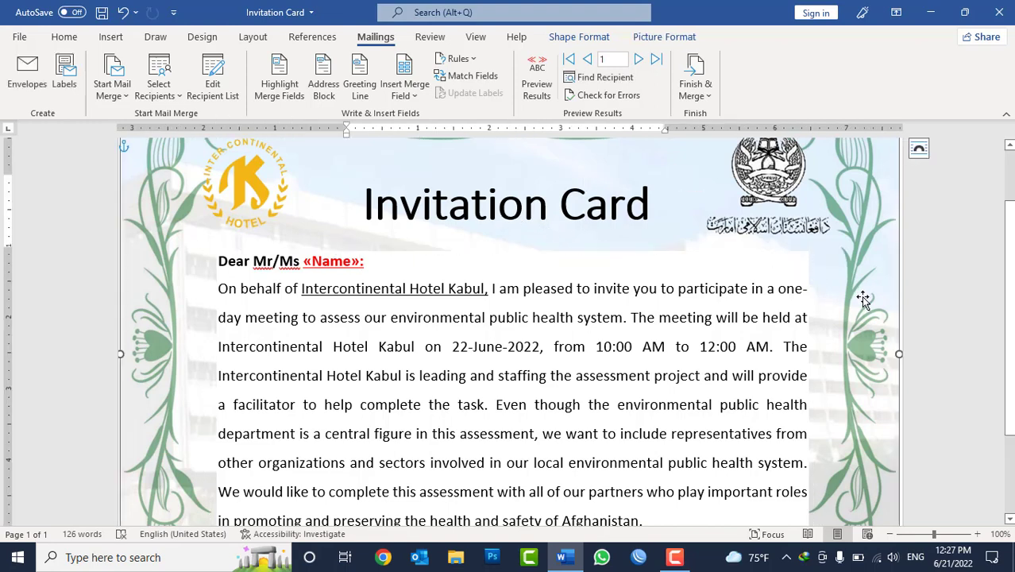
left_click(938, 295)
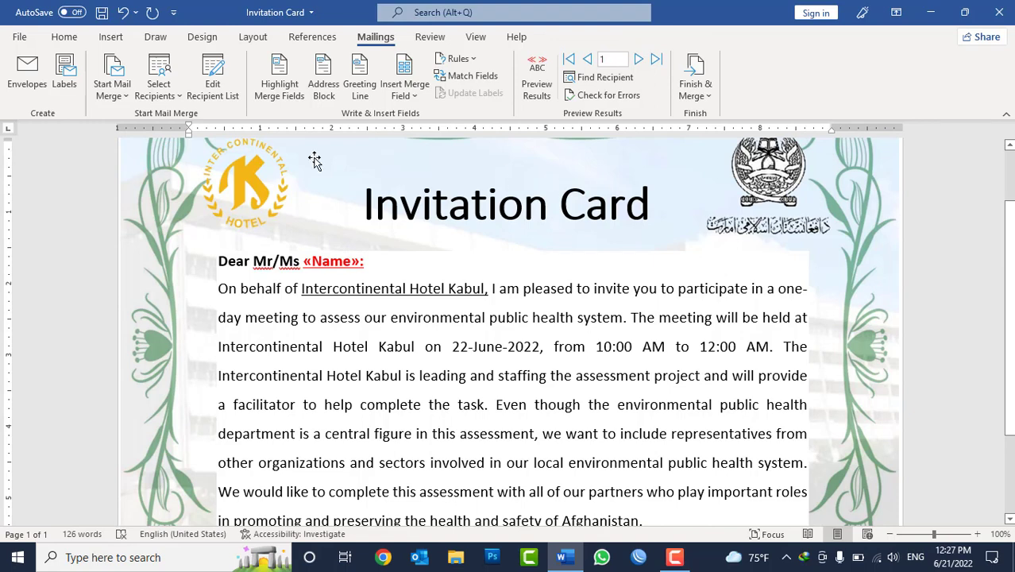
left_click(159, 89)
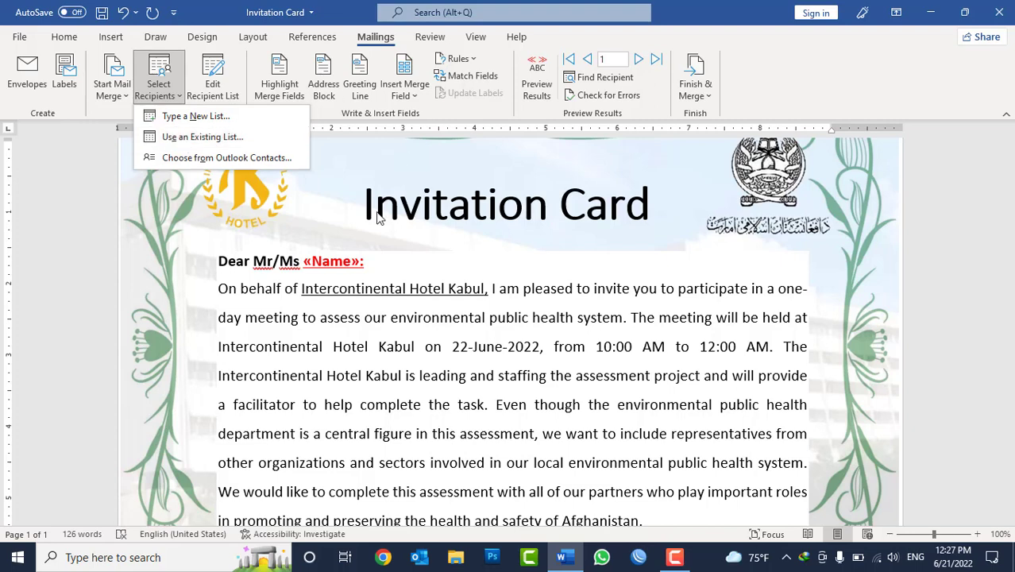
left_click(342, 255)
left_click(416, 99)
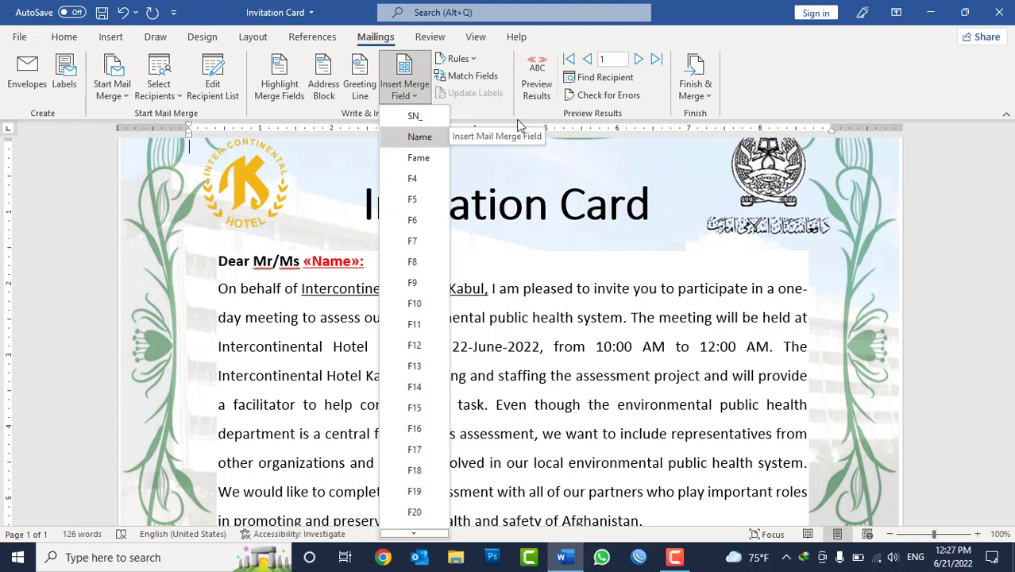
left_click(940, 266)
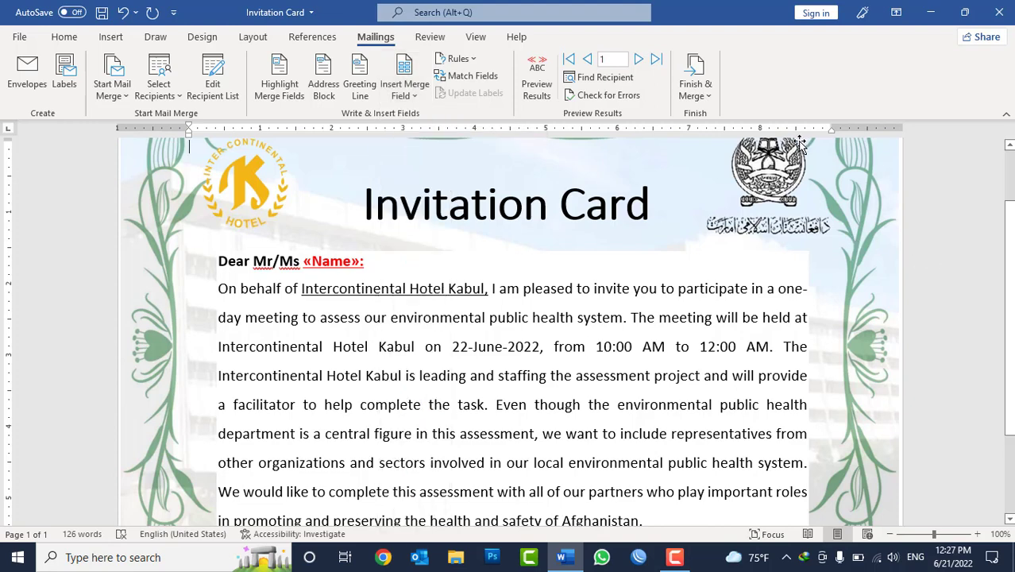
left_click(705, 97)
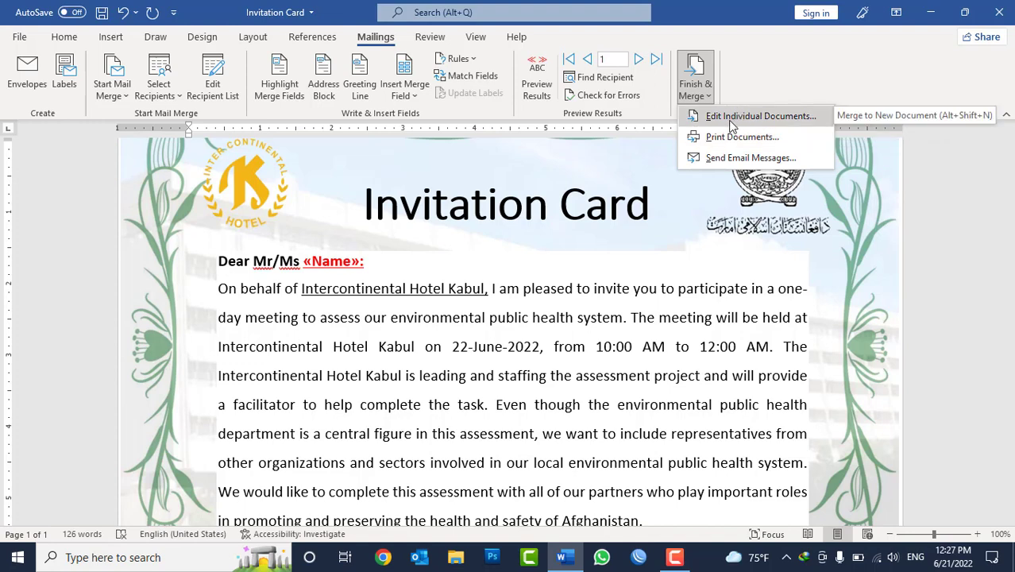
Step: Merge all records via Edit Individual Documents into the 145-page Letters1
left_click(731, 119)
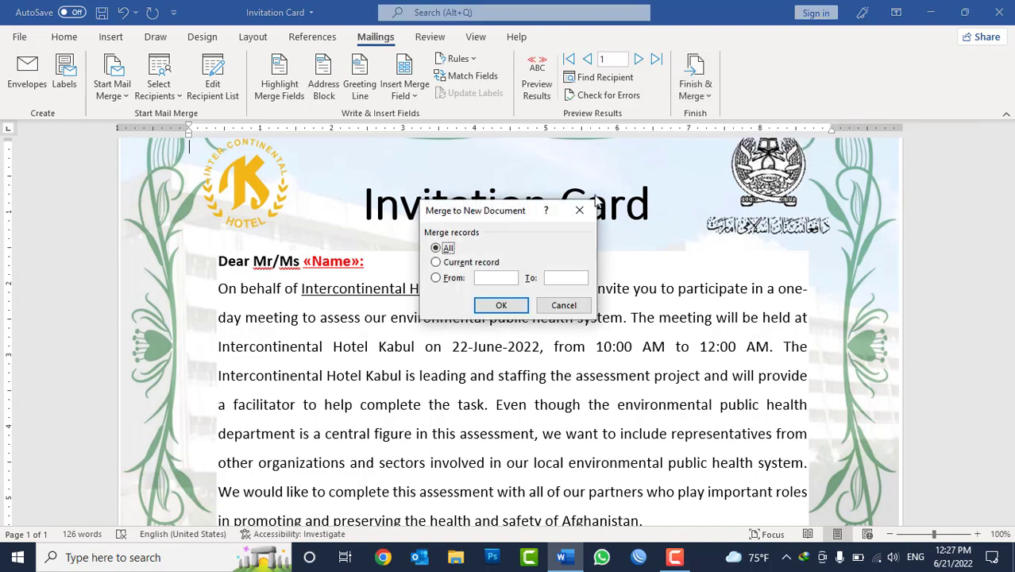
left_click(496, 306)
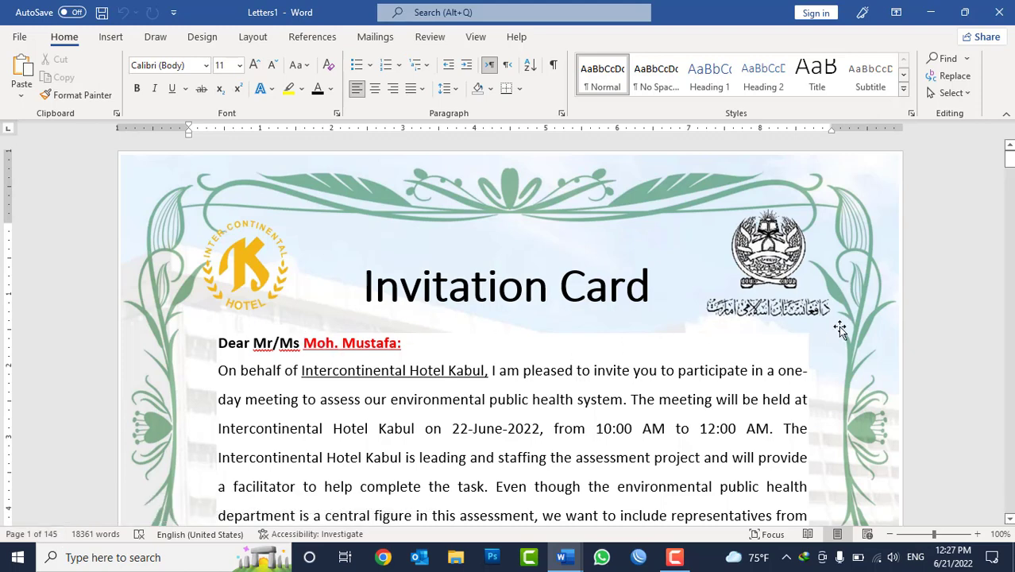
Step: Review Letters1, then close it and the Invitation Card, both without saving
left_click_drag(1008, 156, 1010, 176)
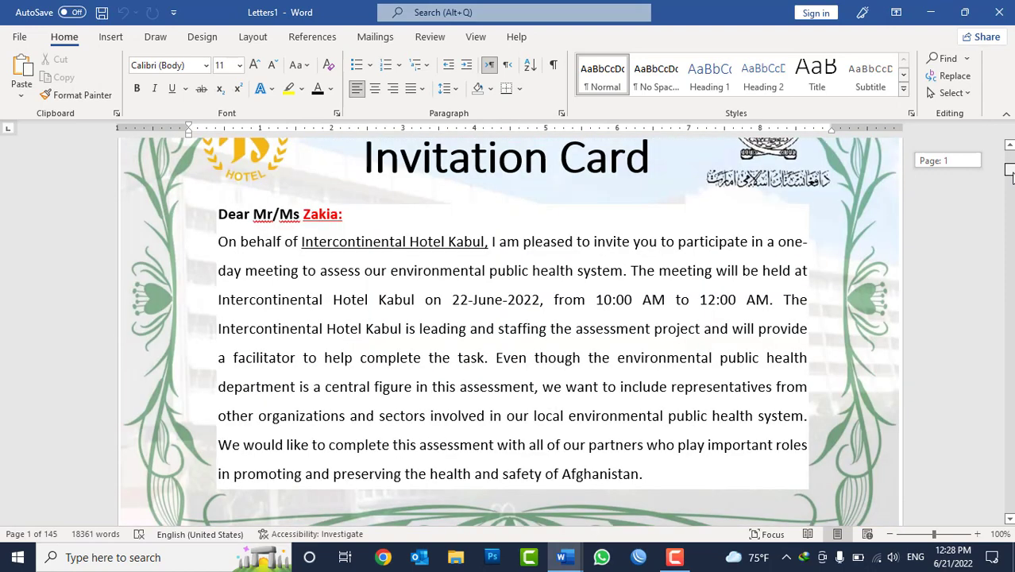
left_click_drag(1010, 176, 1011, 194)
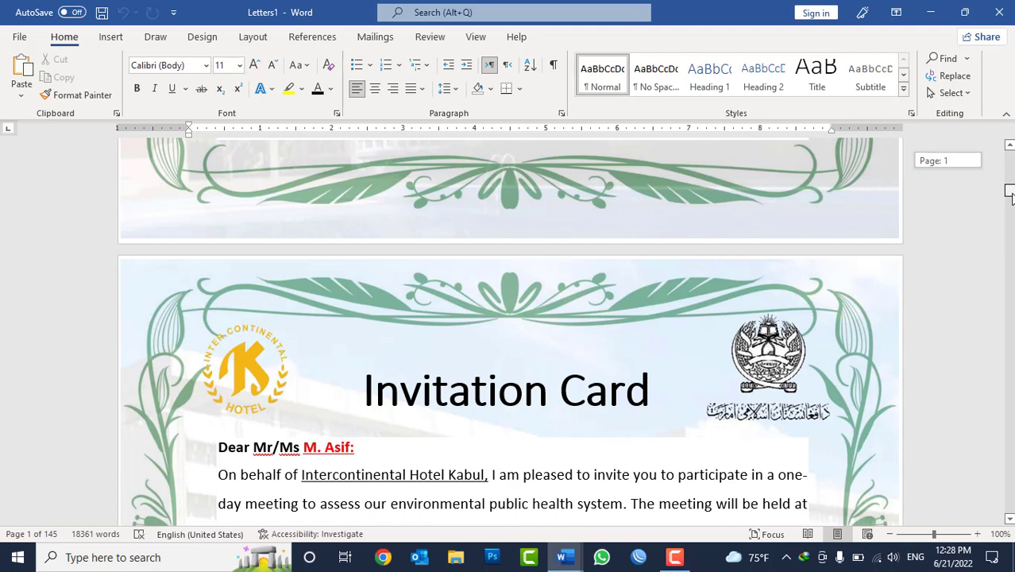
left_click_drag(1011, 193, 1010, 198)
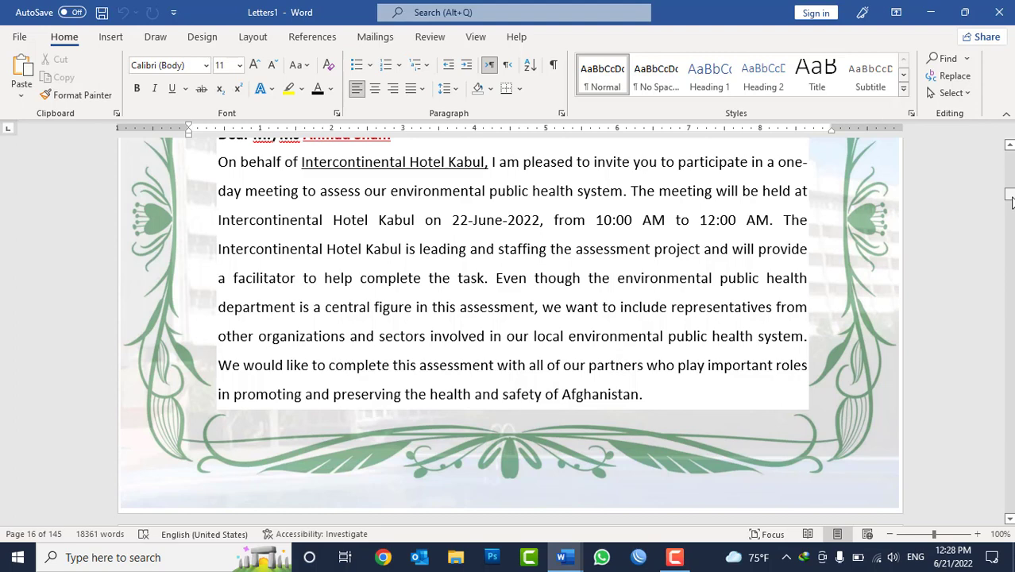
left_click(1001, 14)
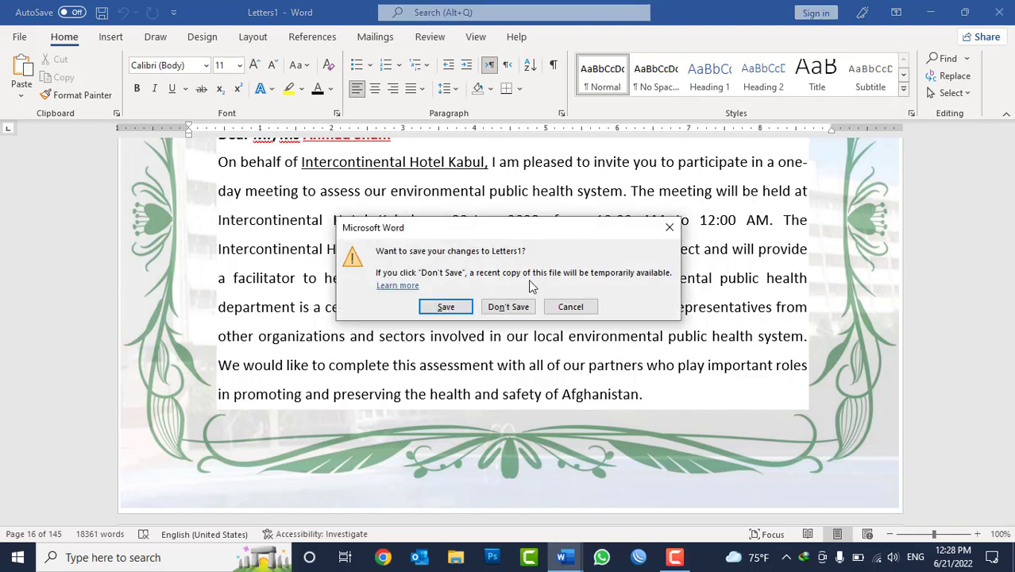
left_click(513, 308)
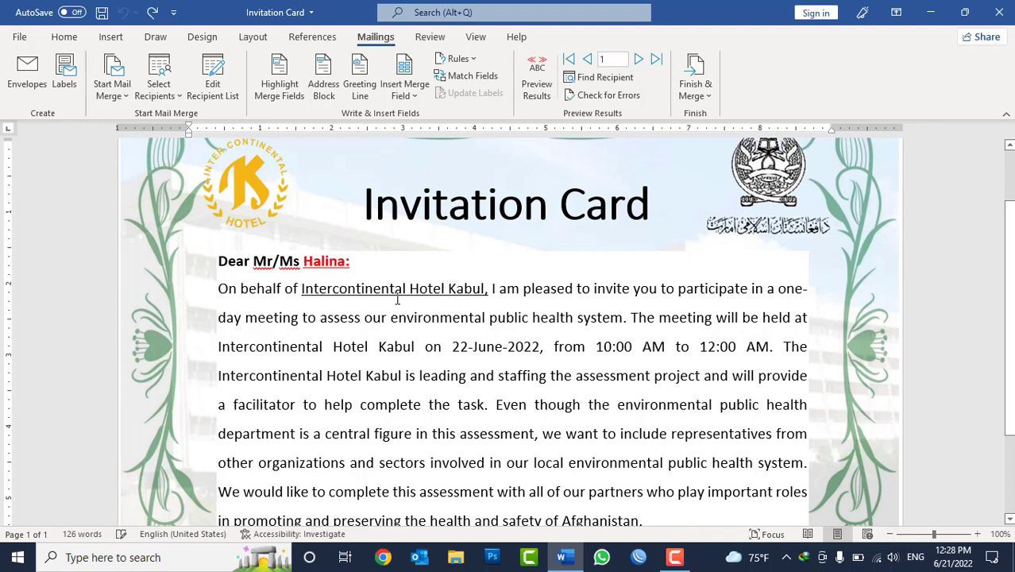
left_click(999, 12)
key("Return")
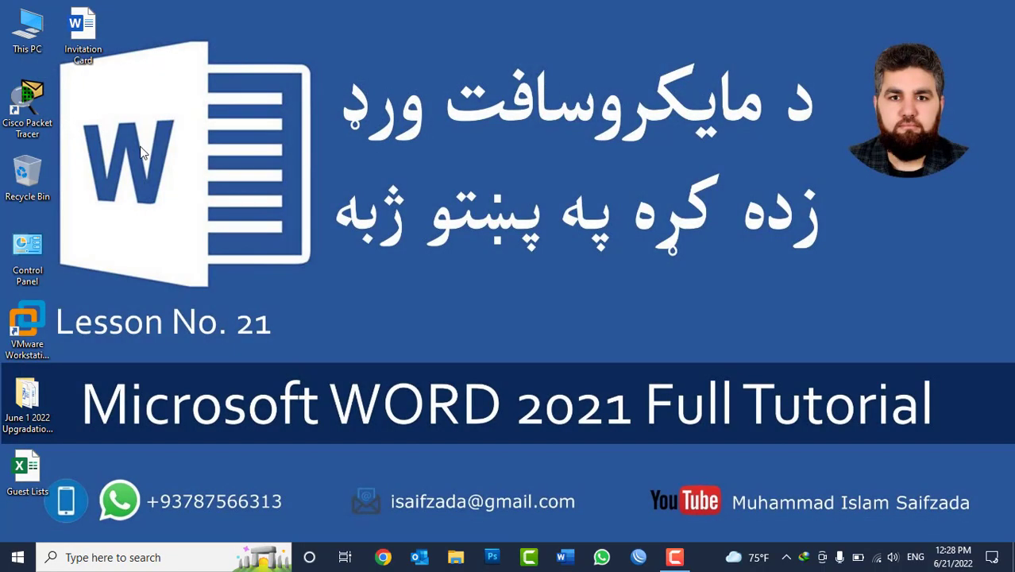
Step: Reopen Invitation Card from the desktop and begin a recipient list with Type a New List
double_click(83, 48)
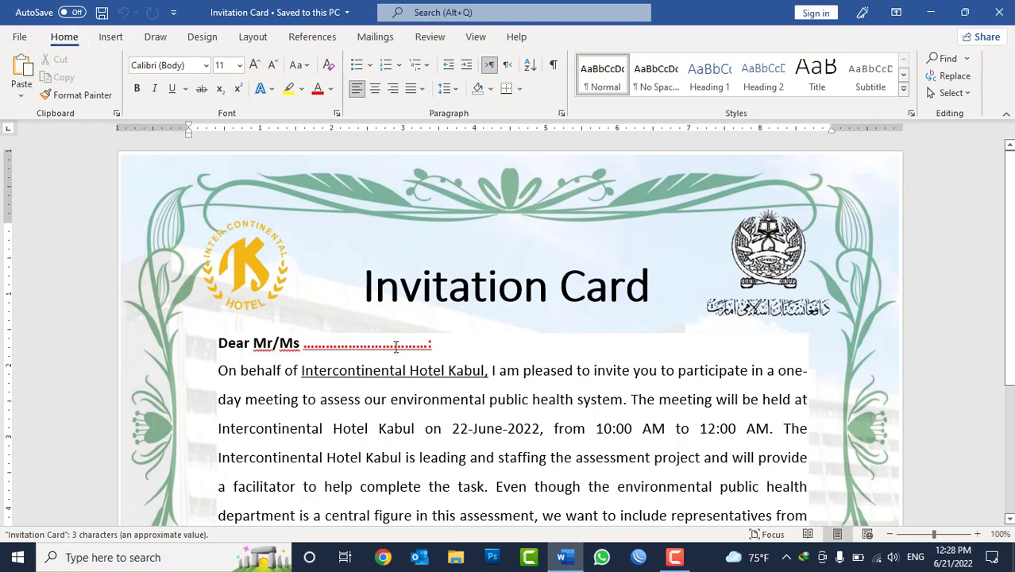
left_click(374, 36)
left_click(161, 84)
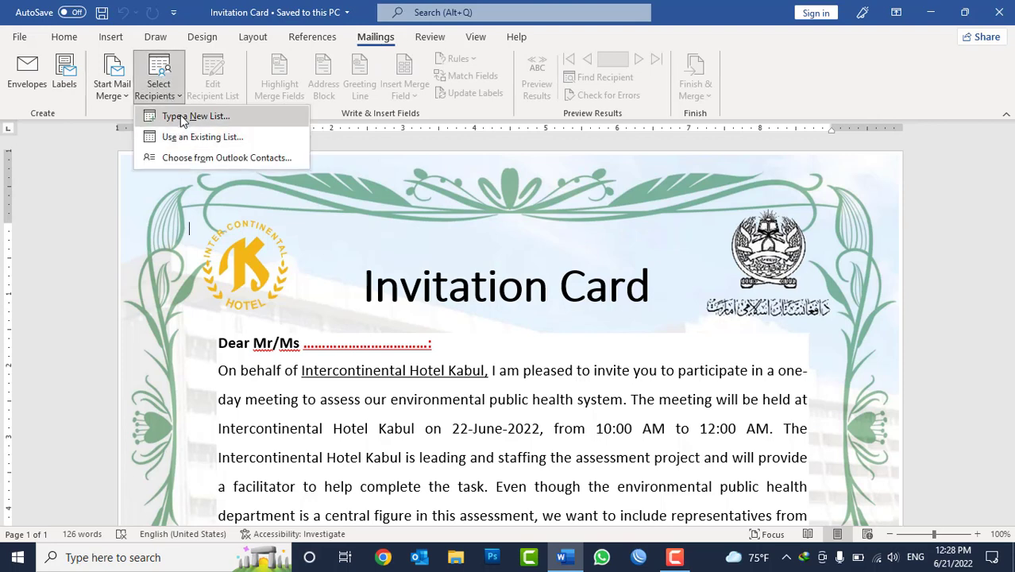
left_click(183, 118)
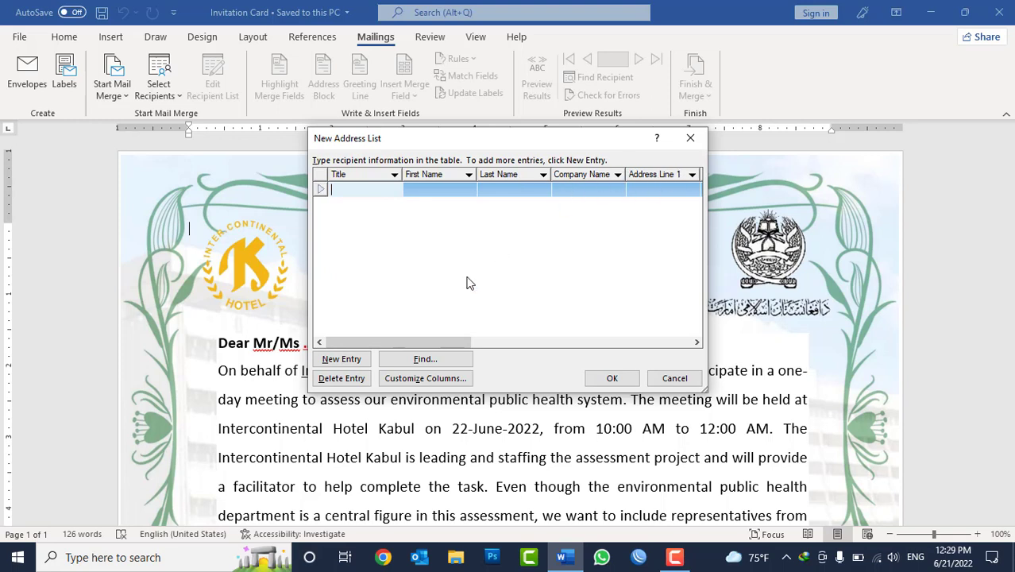
Step: In Customize Columns, delete the Title, First Name and Last Name fields
left_click(421, 378)
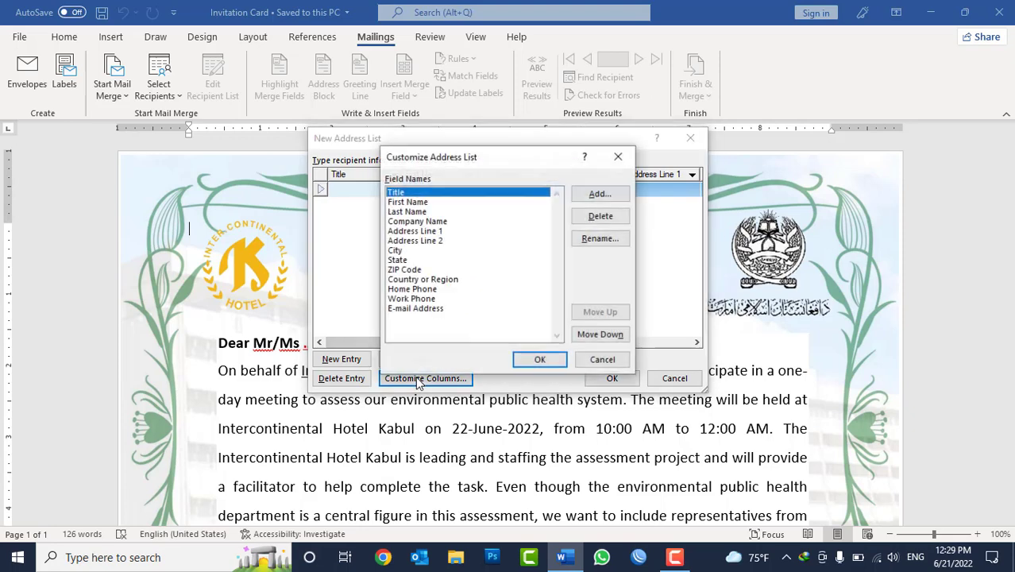
left_click(601, 217)
key("Return")
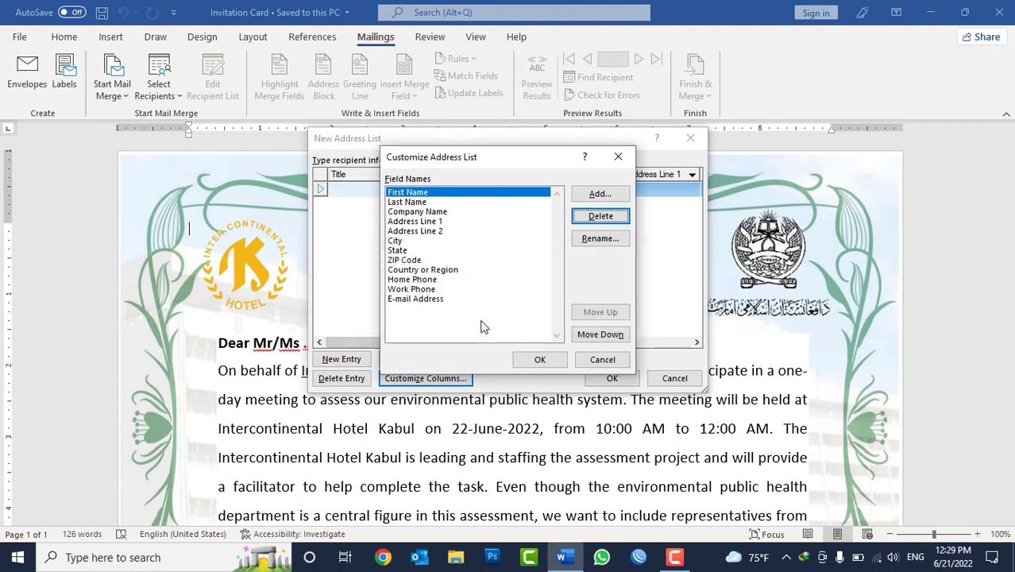
left_click(607, 222)
key("Return")
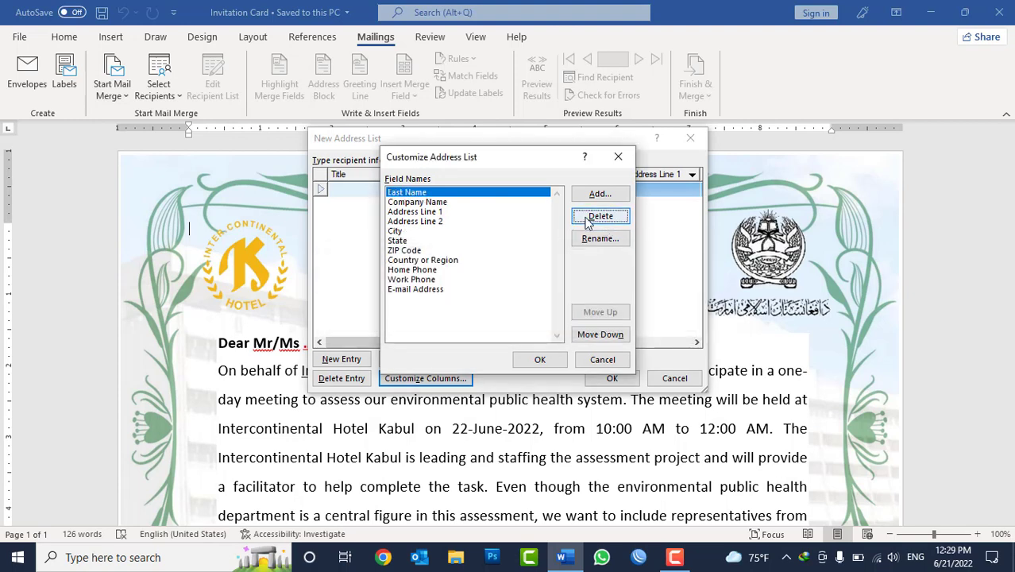
left_click(588, 222)
left_click(490, 318)
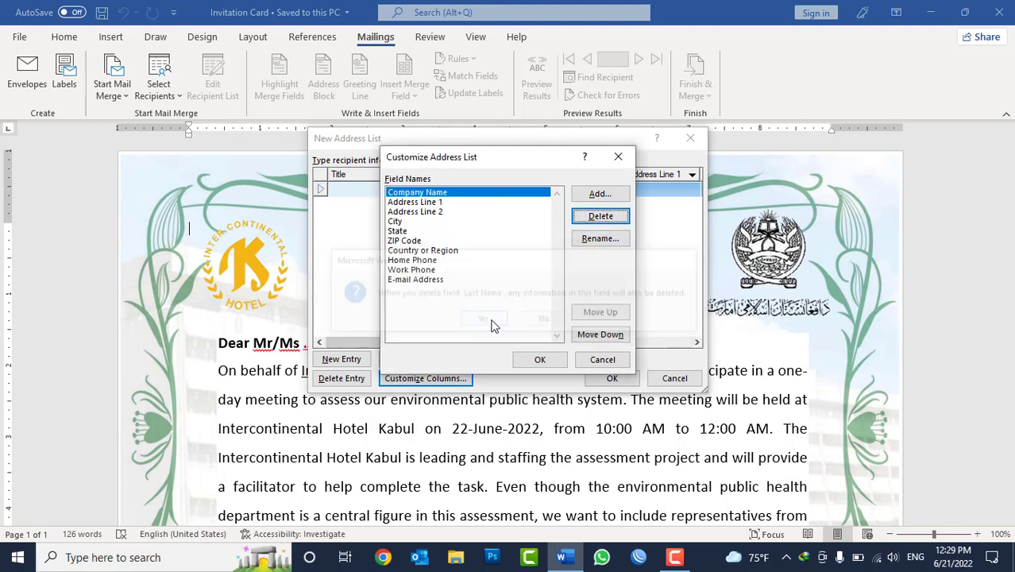
Step: Add a 'Full Name' field, move it to the top, and confirm the columns
left_click(588, 197)
type("F")
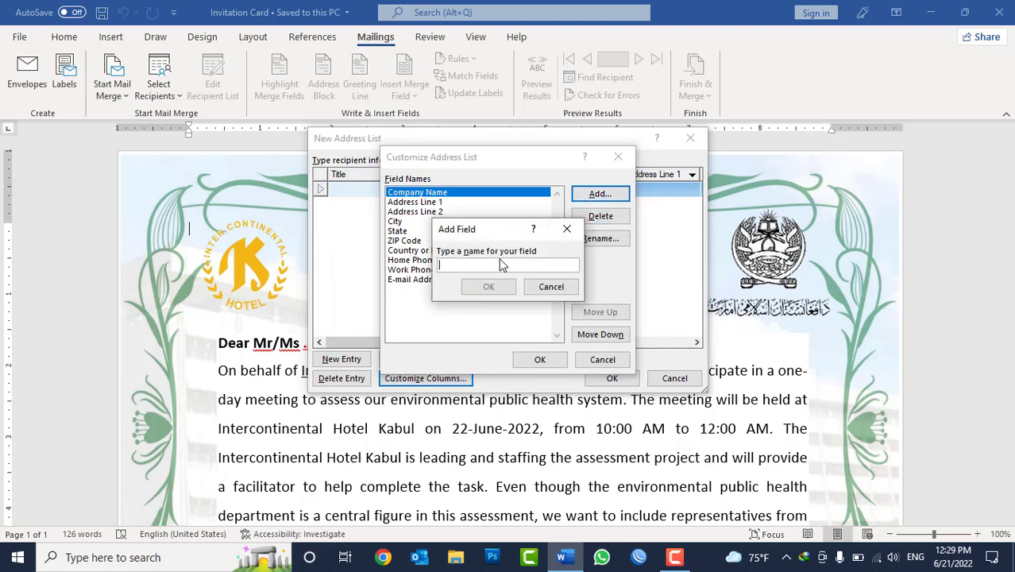
type("ull Name")
left_click(488, 287)
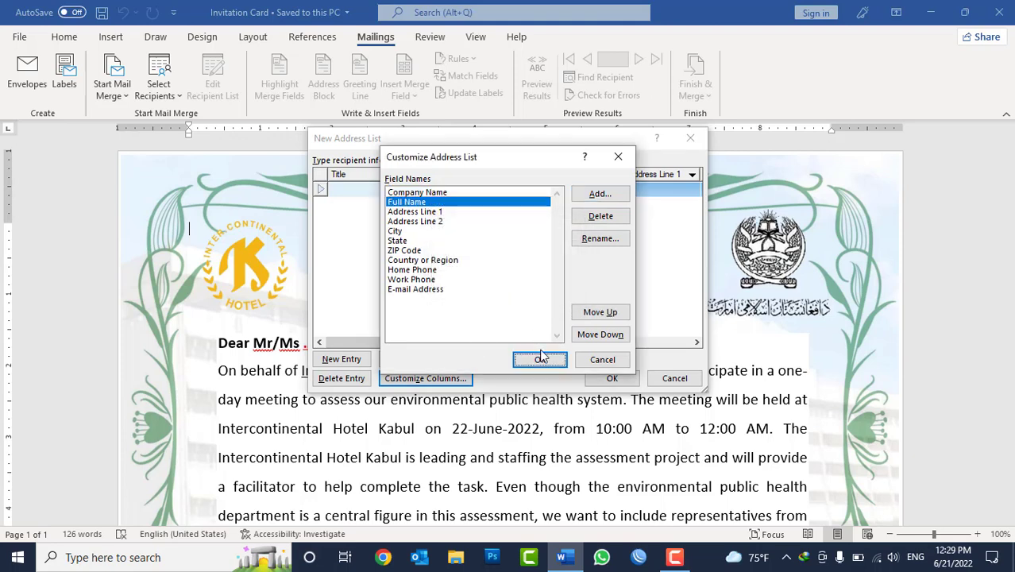
left_click(601, 311)
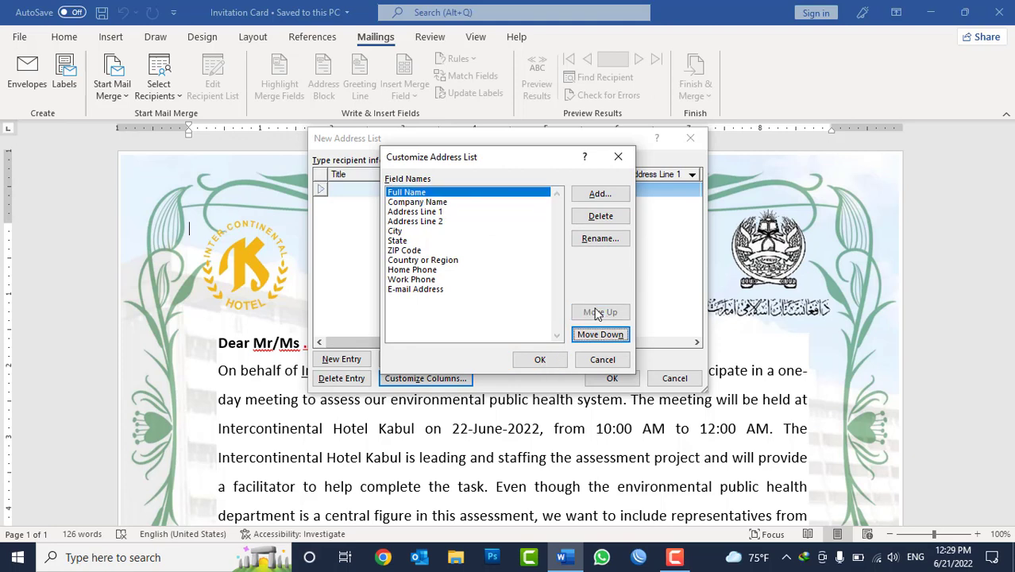
left_click(545, 359)
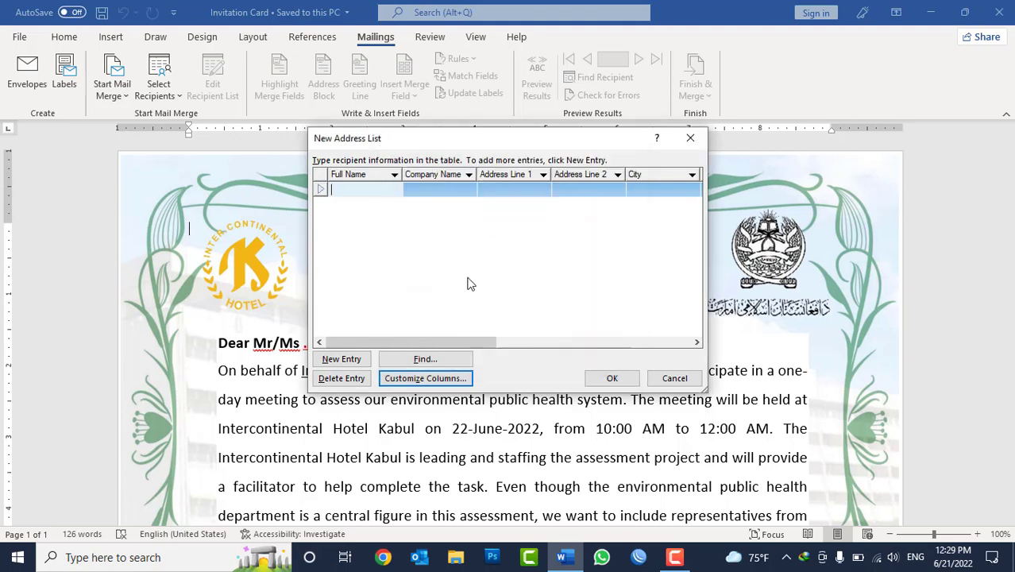
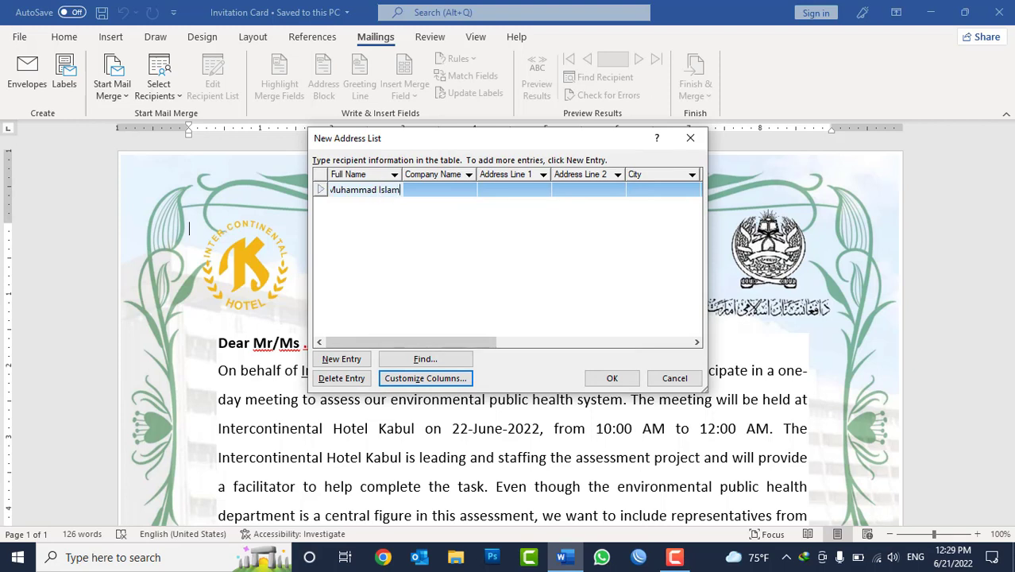
Step: Enter the first two guests' full names in the Full Name column
key("Tab")
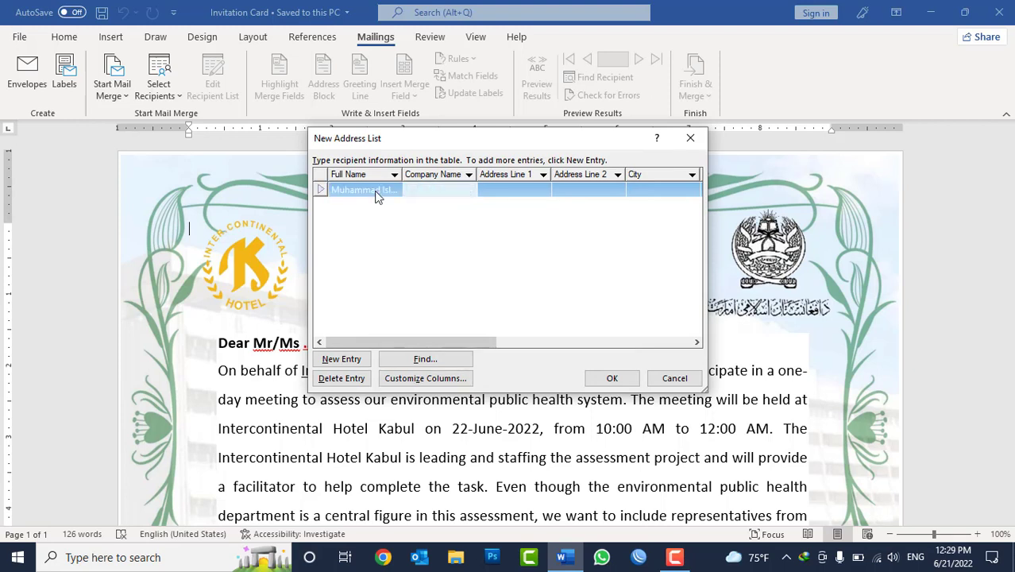
key("Tab")
key("Tab")
key("Tab")
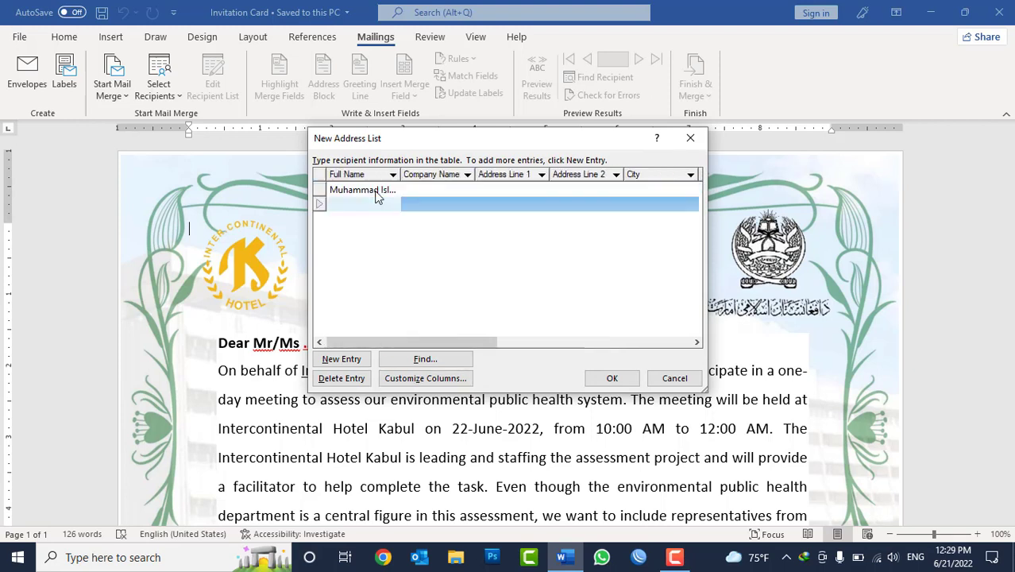
key("alt+n")
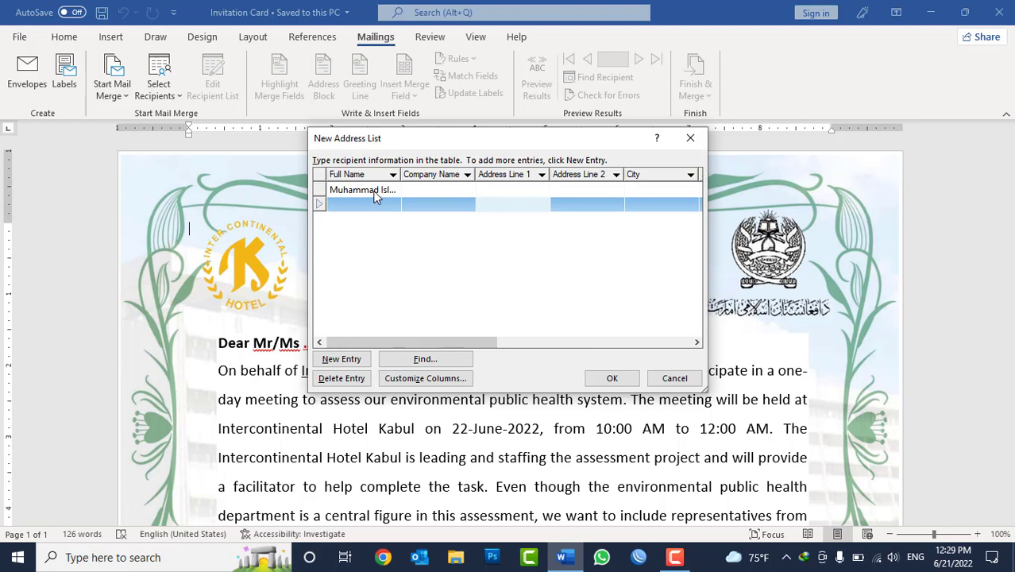
left_click(365, 205)
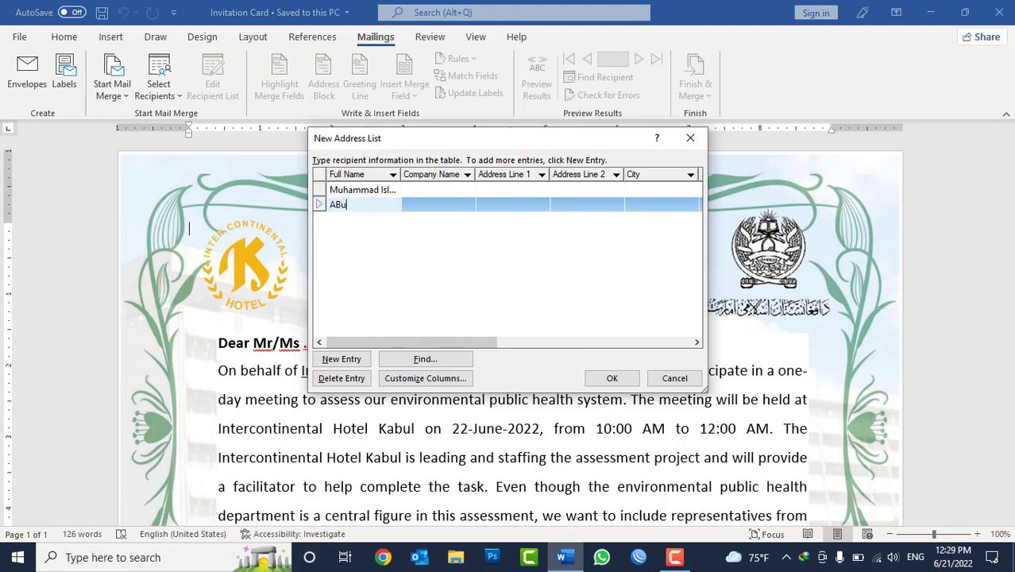
key("Tab")
Step: Correct the second guest's surname and enter the third guest's full name
left_click(366, 208)
left_click(382, 208)
key("BackSpace")
key("BackSpace")
type("am")
key("Tab")
key("Tab")
key("Tab")
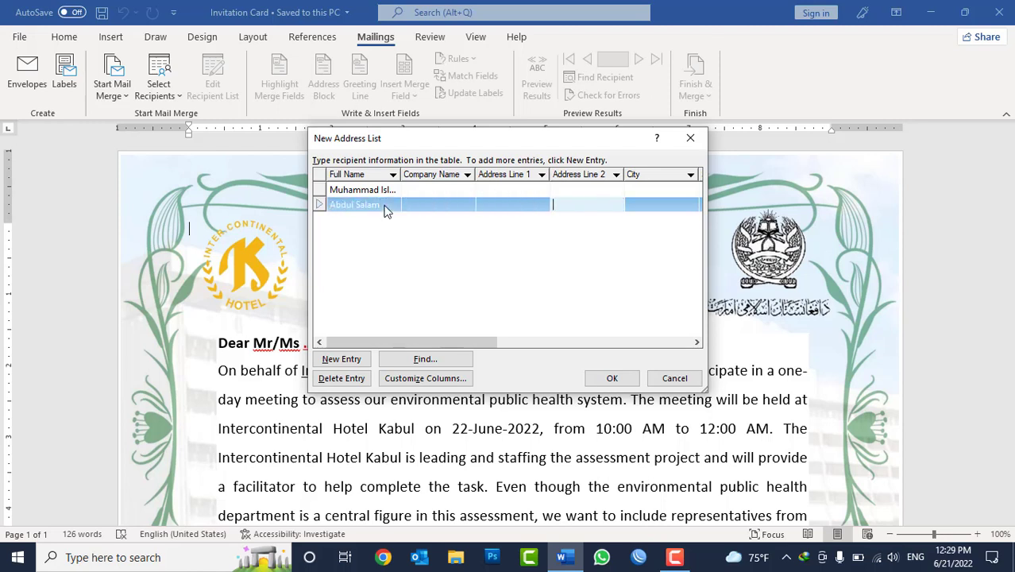
key("Tab")
key("Tab")
key("Tab")
key("Tab")
key("Tab")
key("Tab")
key("Tab")
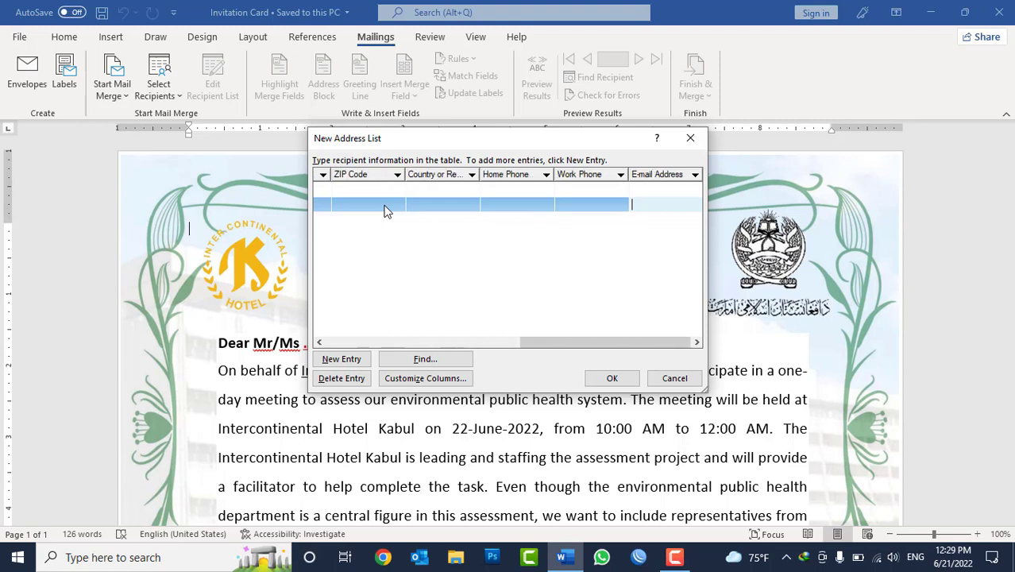
key("Tab")
key("Tab")
left_click(357, 219)
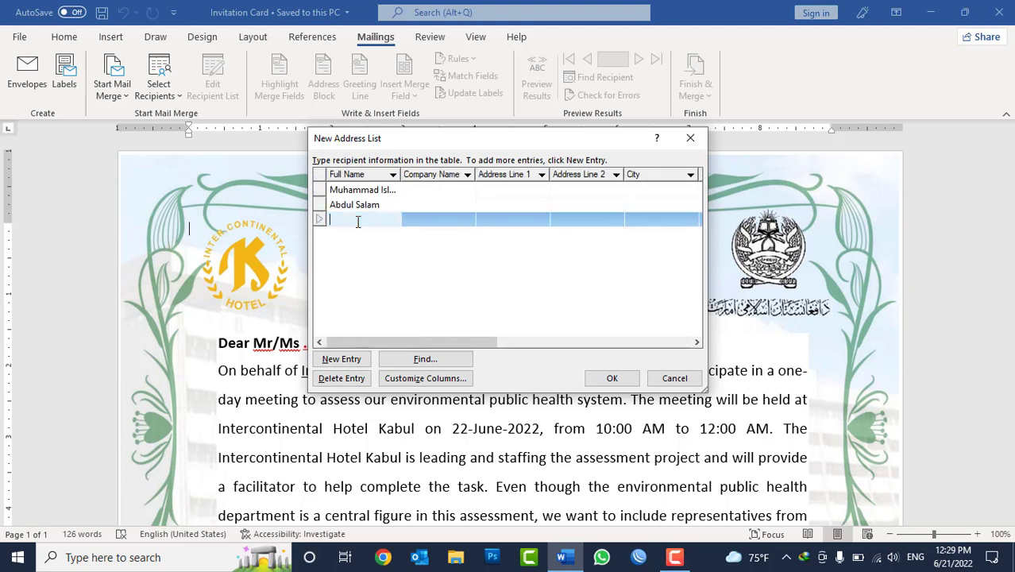
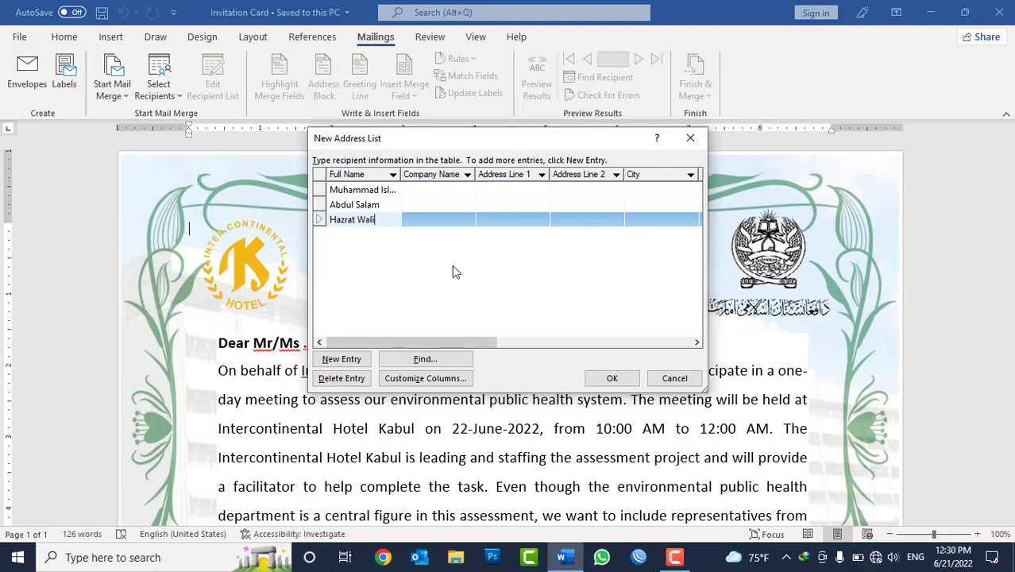
Step: Save the address list as 'List' on the Desktop
left_click(612, 380)
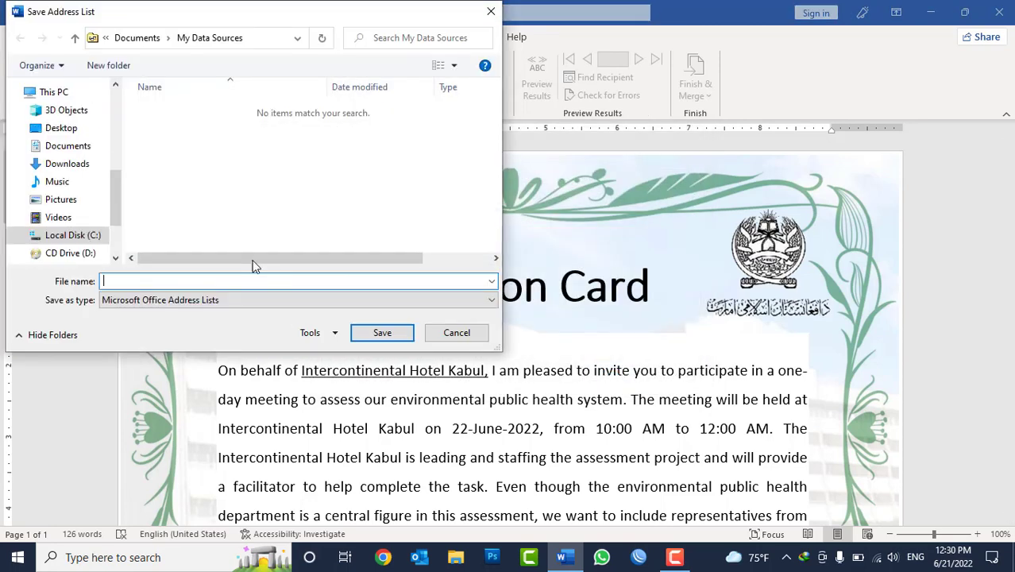
left_click(83, 134)
left_click(134, 281)
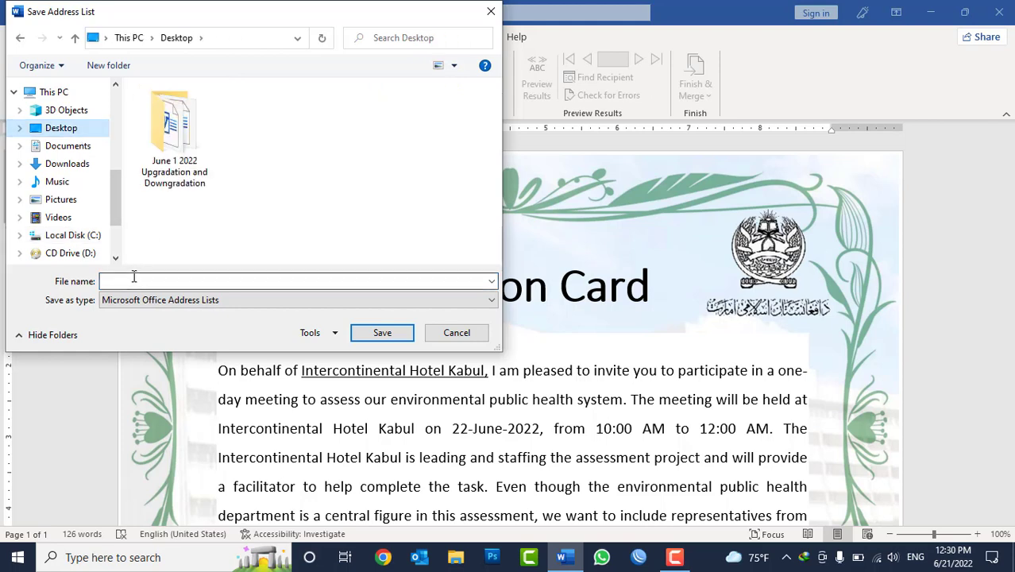
type("List")
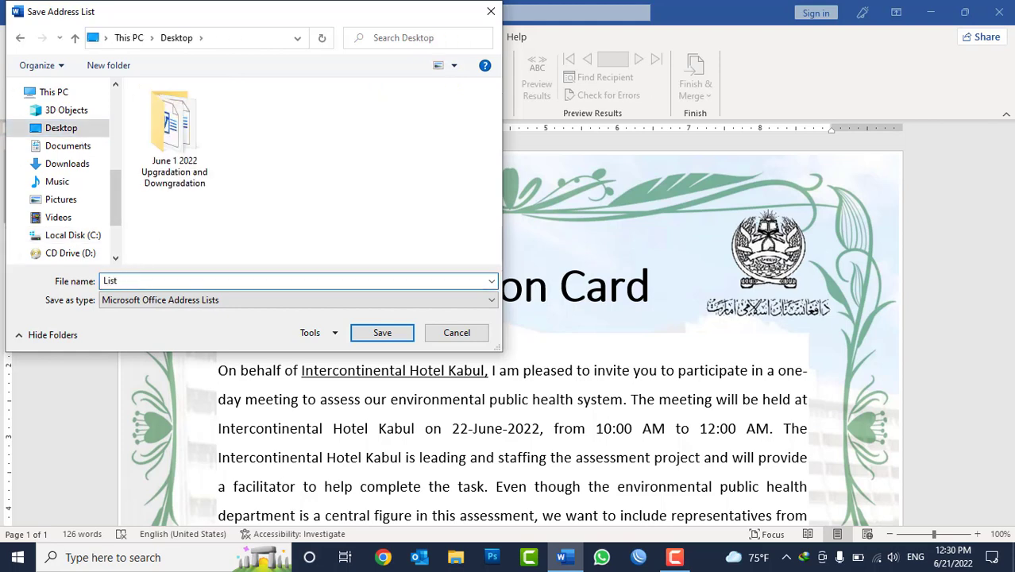
left_click(380, 332)
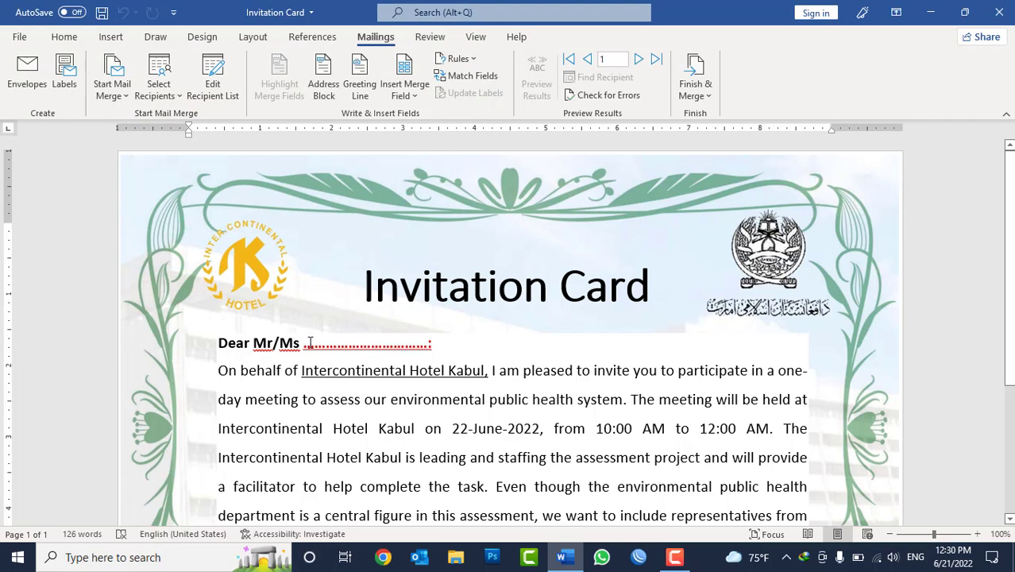
Step: Swap the dots after 'Dear Mr/Ms' for the Full_Name merge field
left_click_drag(303, 343, 428, 347)
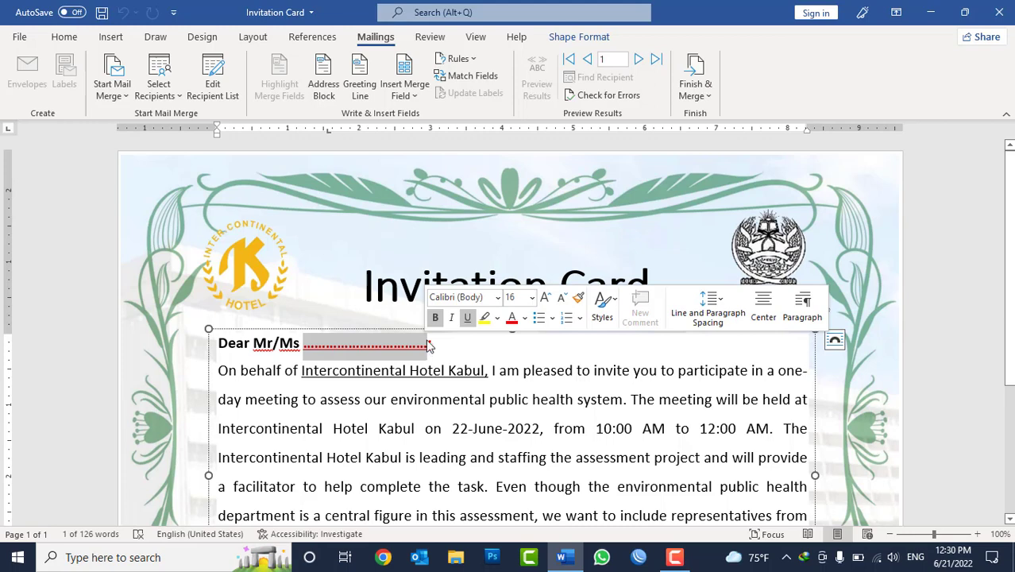
left_click(412, 96)
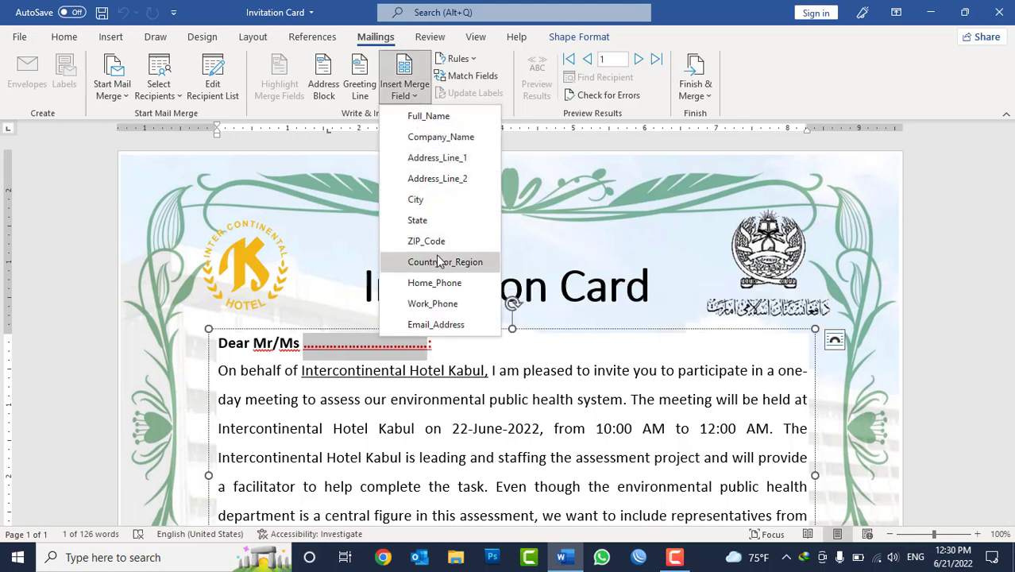
left_click(447, 121)
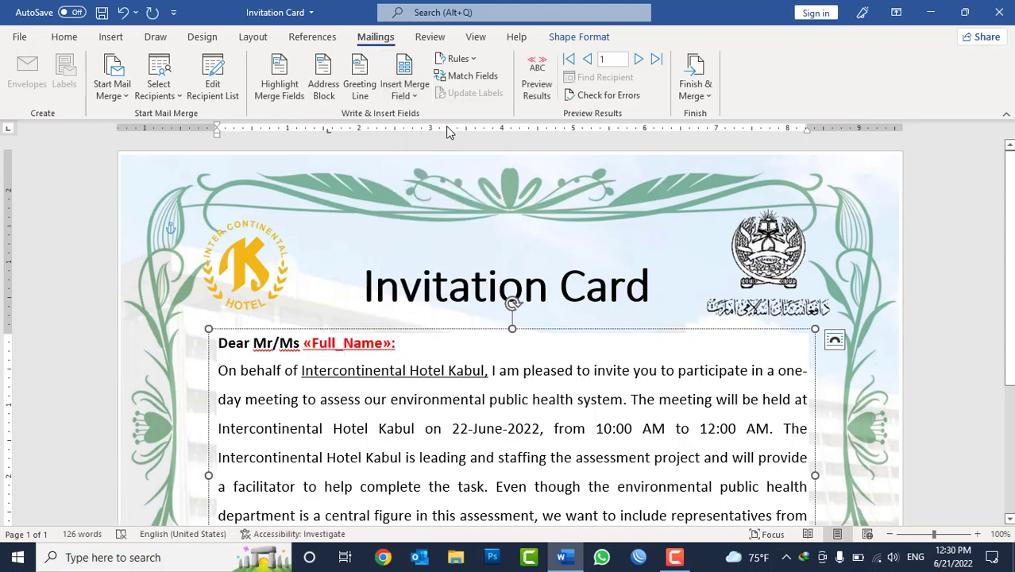
left_click(962, 389)
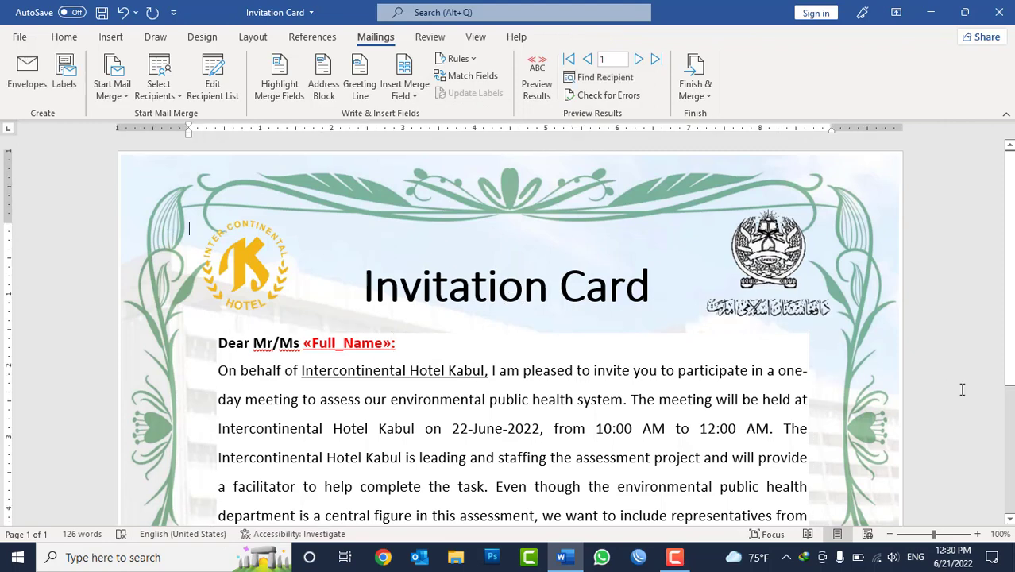
Step: Merge to individual documents with All records, producing the 3-page Letters1
left_click(707, 95)
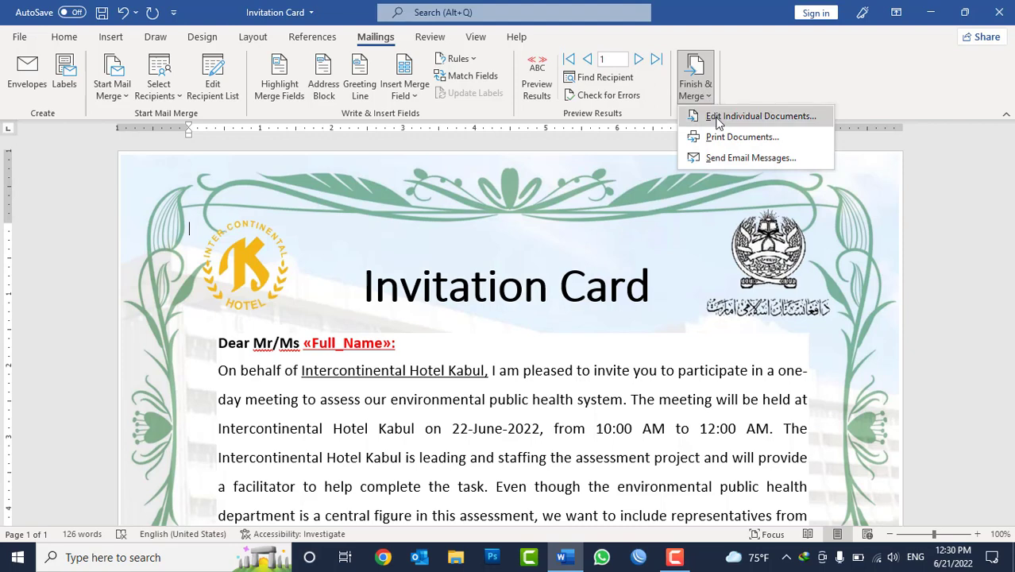
left_click(719, 117)
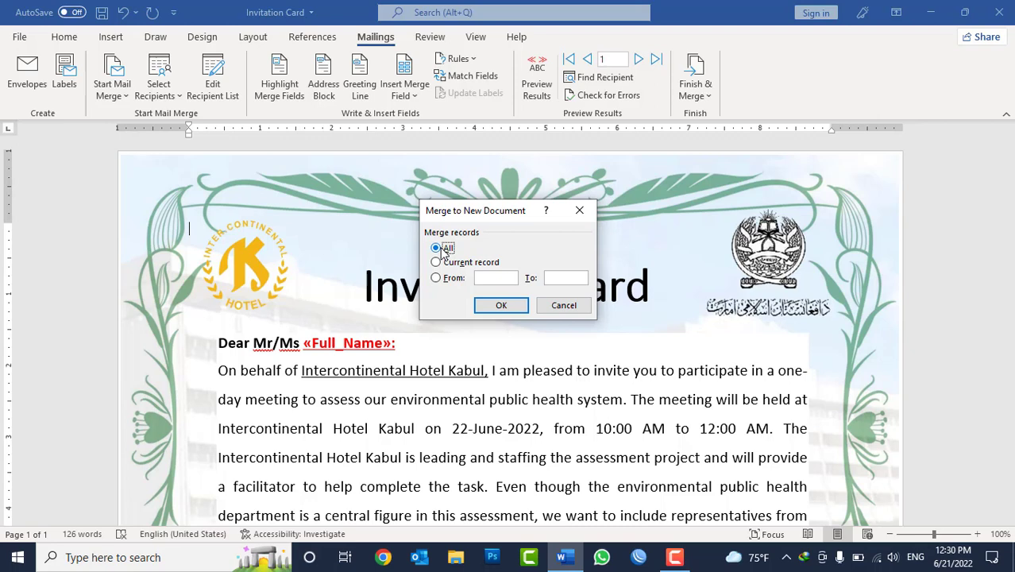
left_click(436, 277)
left_click(446, 248)
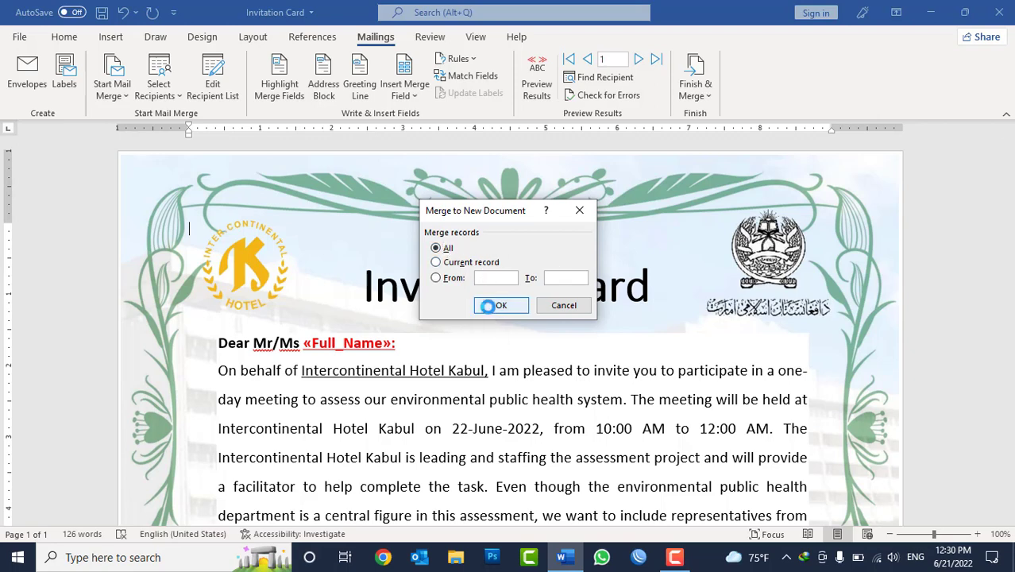
left_click(488, 306)
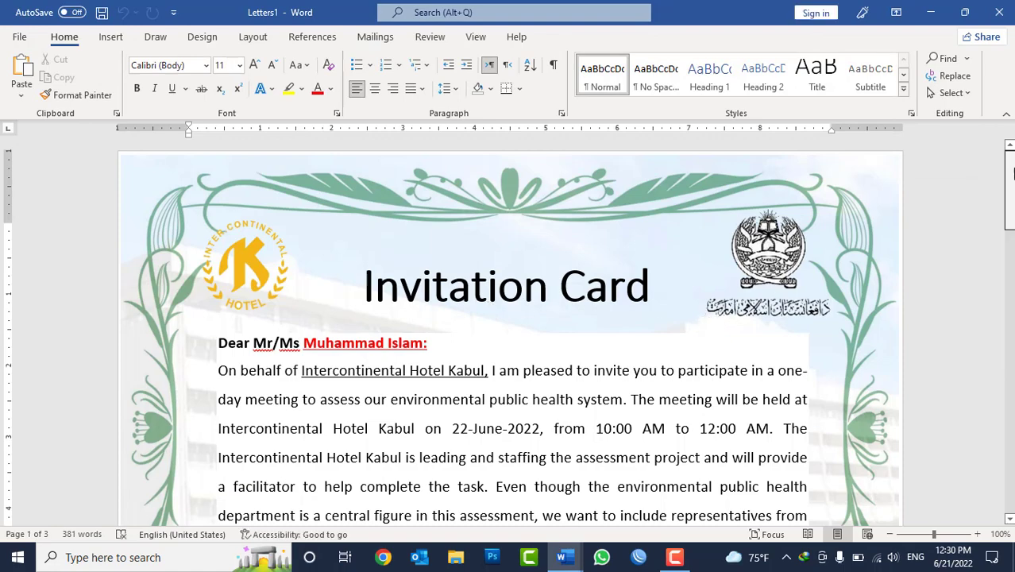
Step: Scroll through the three Letters1 invitation pages, then close the document to bring up the save prompt
scroll(511, 332, "down", 10)
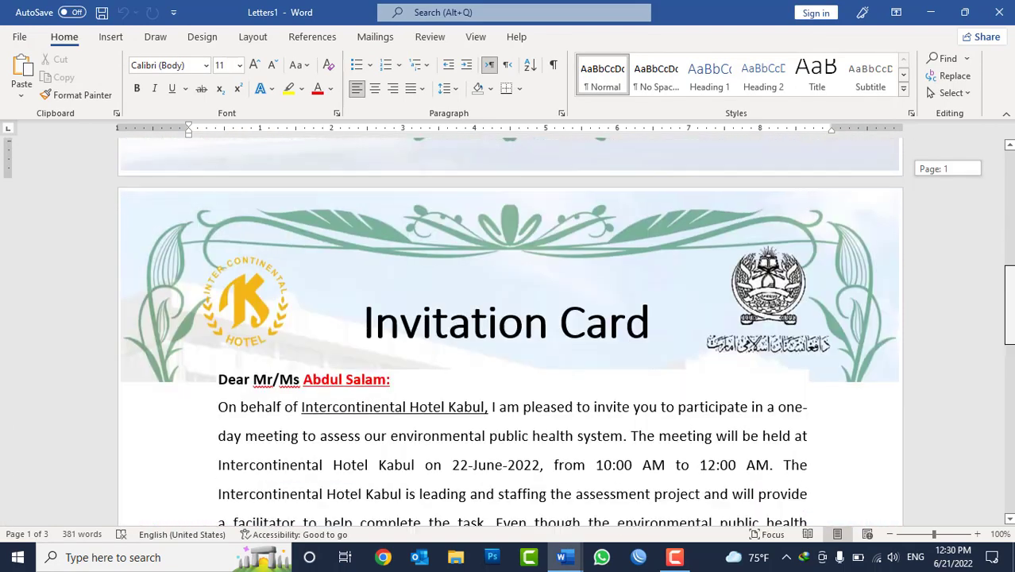
left_click_drag(1009, 306, 1008, 421)
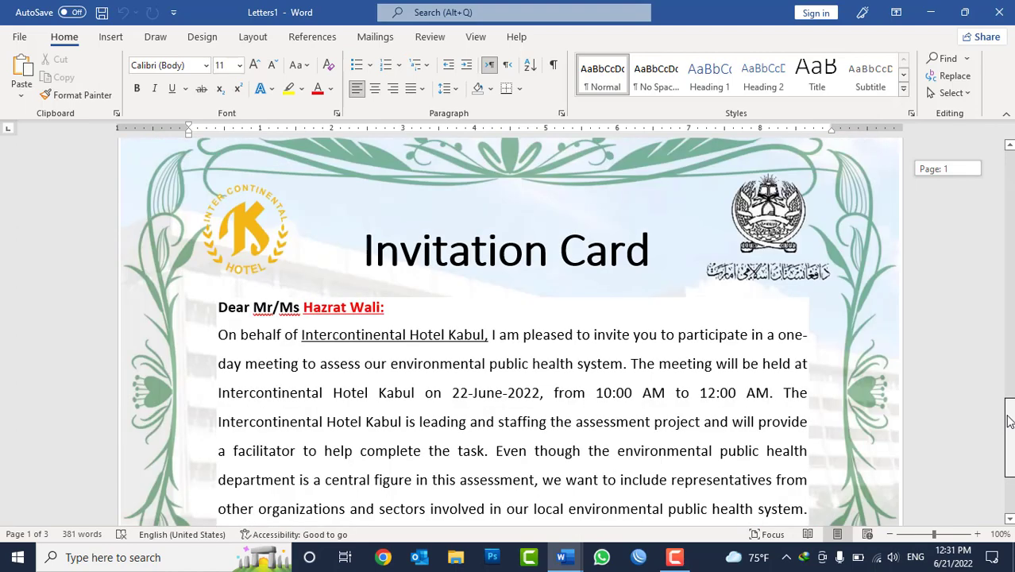
left_click_drag(1009, 421, 1010, 133)
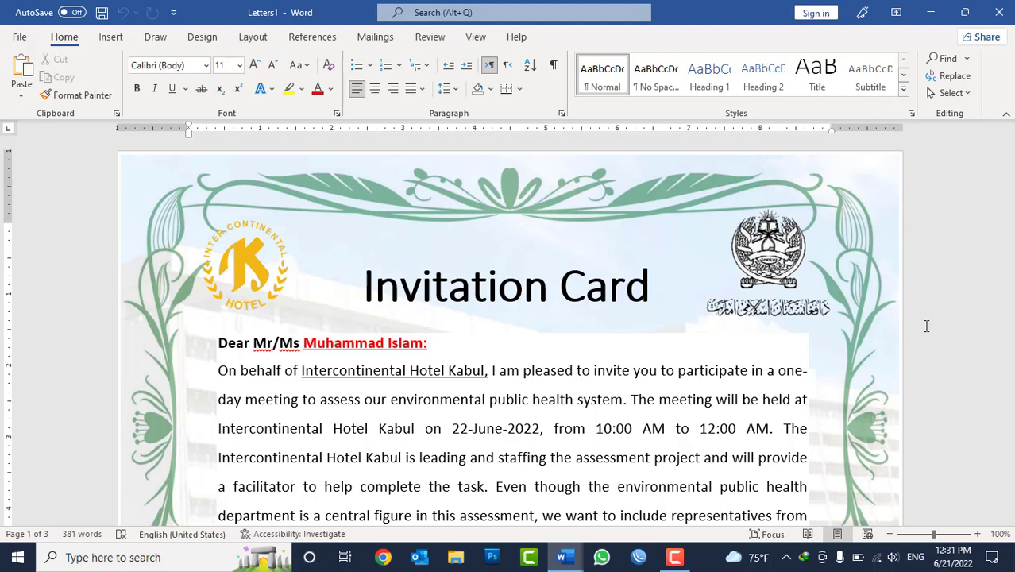
left_click(999, 12)
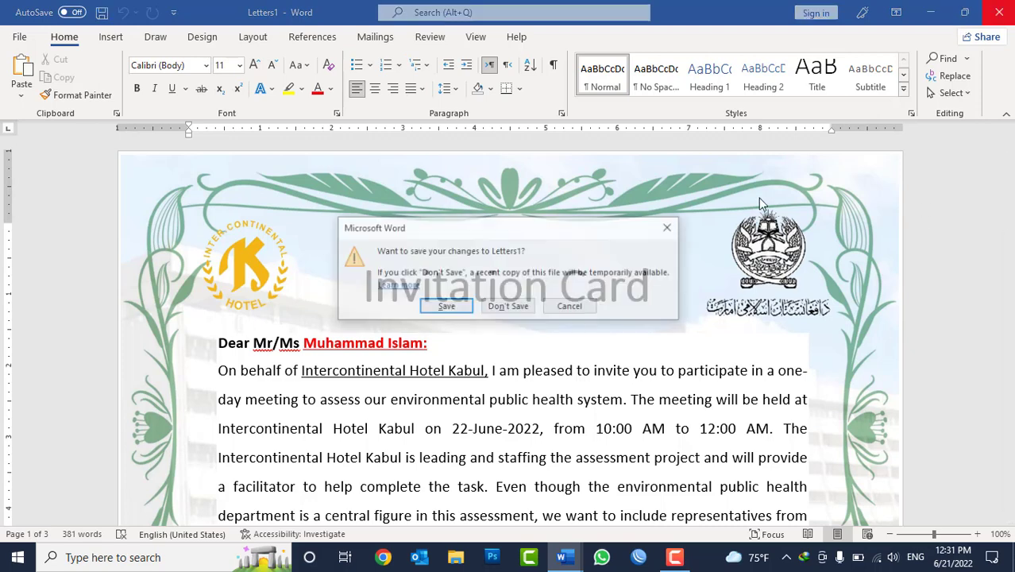